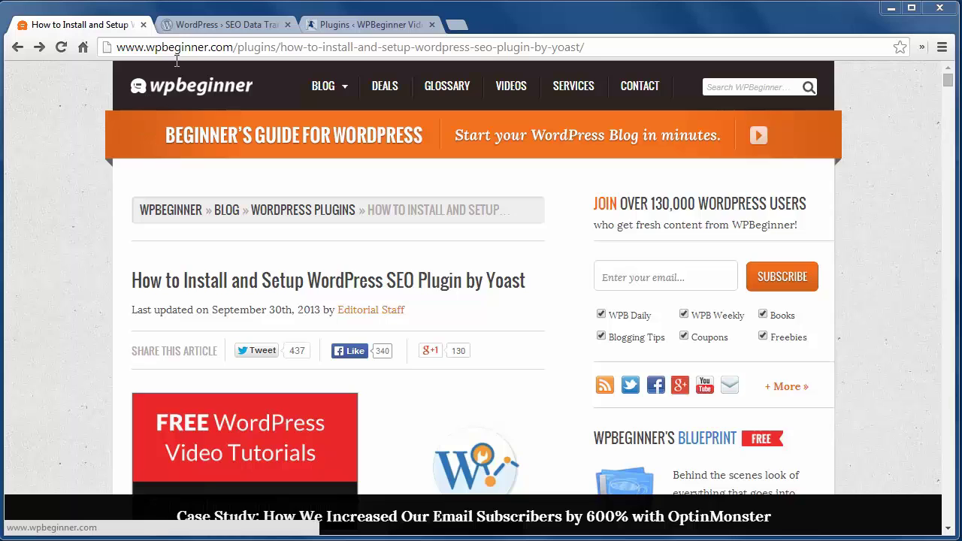
Go to the WordPress admin Plugins page showing WordPress SEO by Joost de Valk activated.
left_click(200, 25)
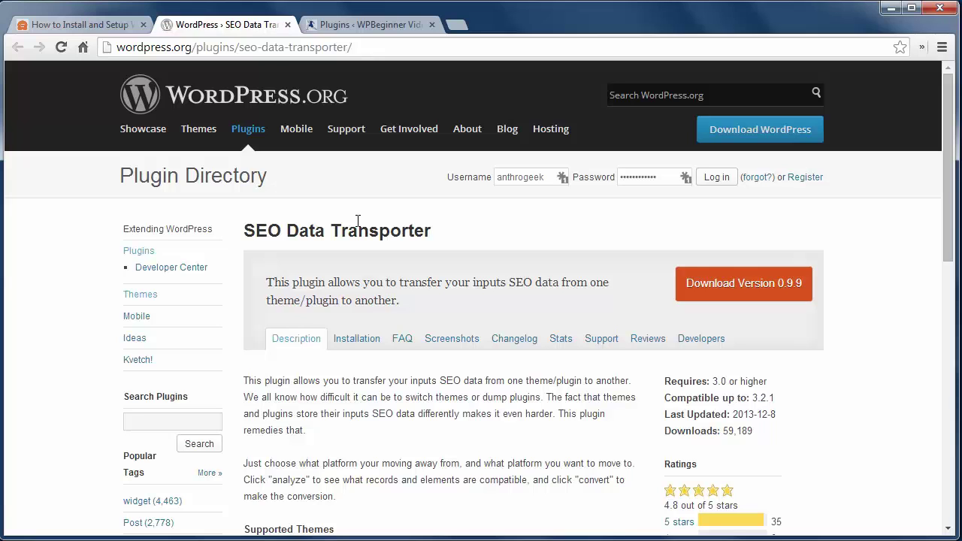
left_click(358, 19)
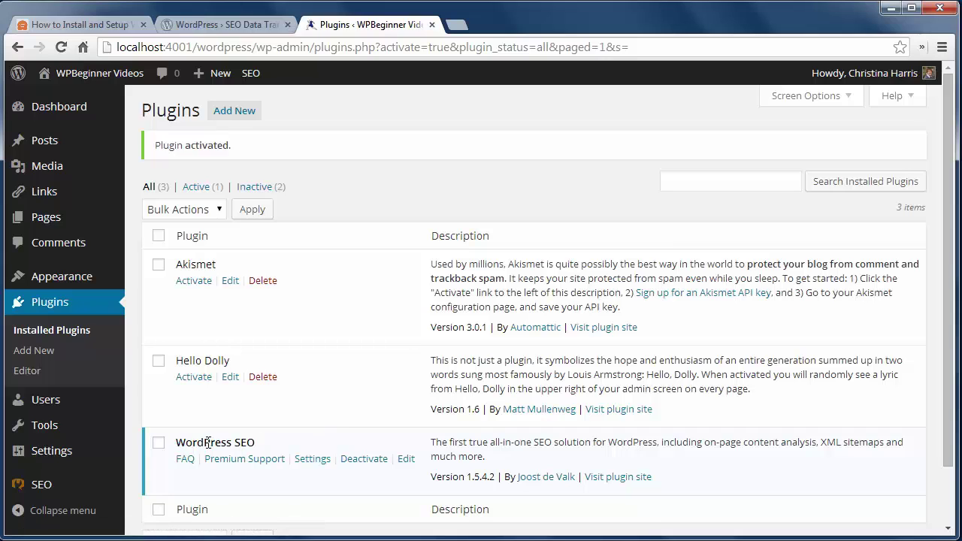
mouse_move(41, 484)
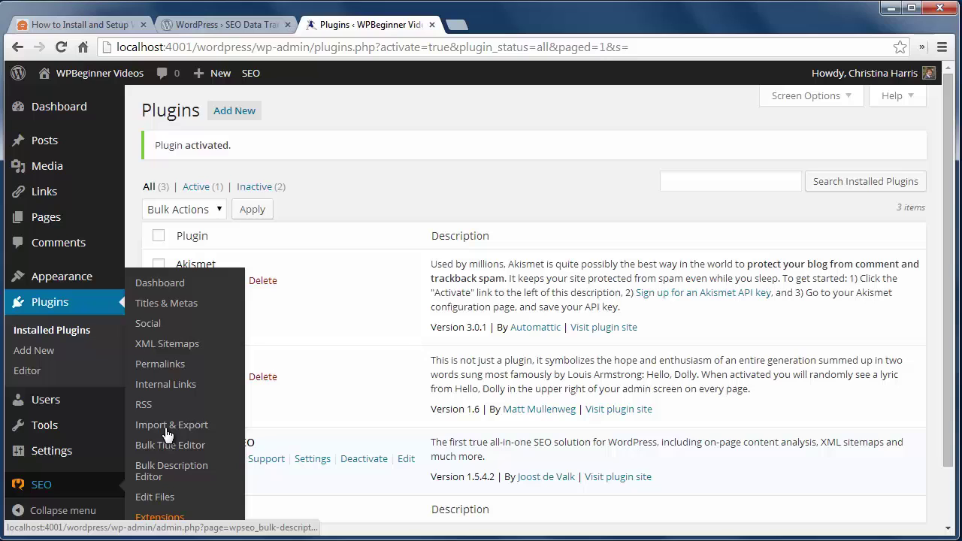
Review Yoast's General Settings and save them, leaving anonymous tracking unchecked.
left_click(159, 283)
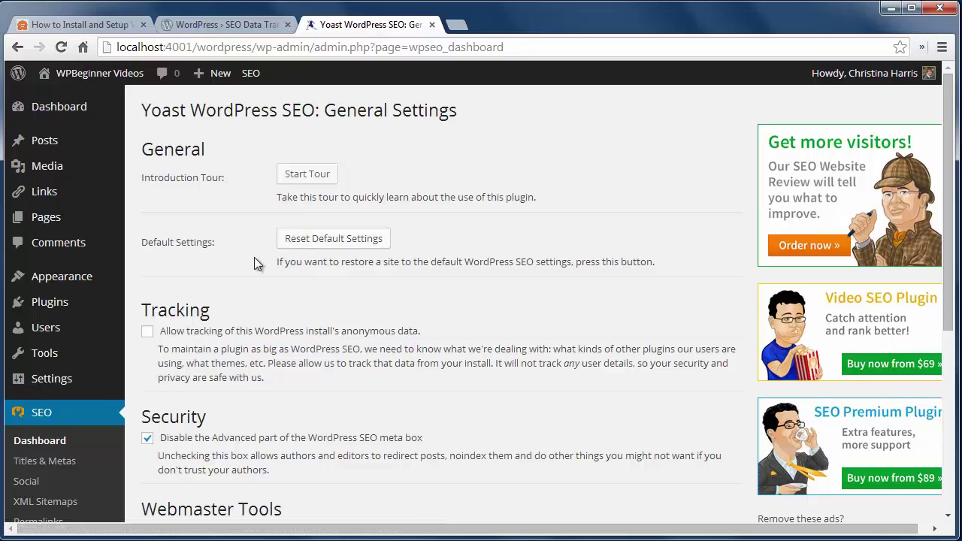
scroll(254, 257, "down", 2)
scroll(254, 257, "down", 1)
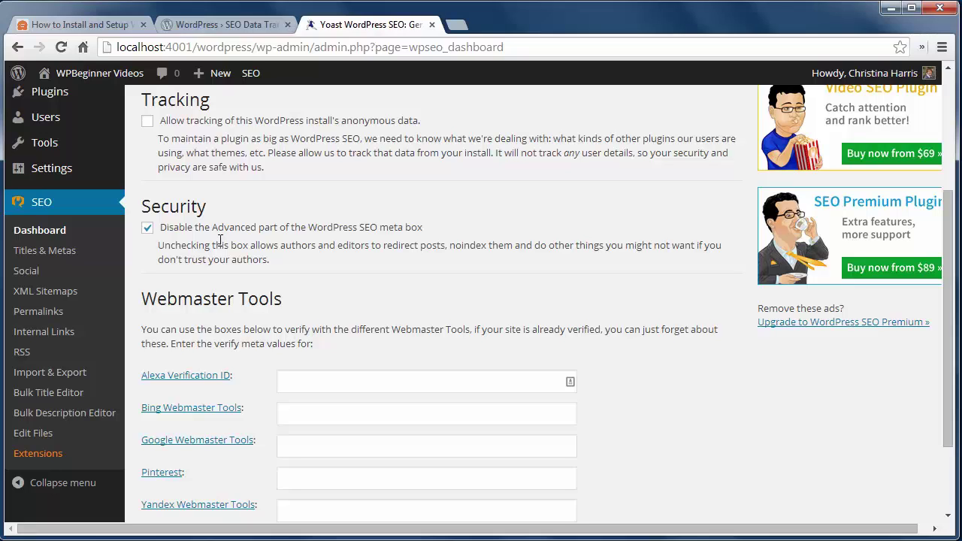
scroll(220, 240, "down", 3)
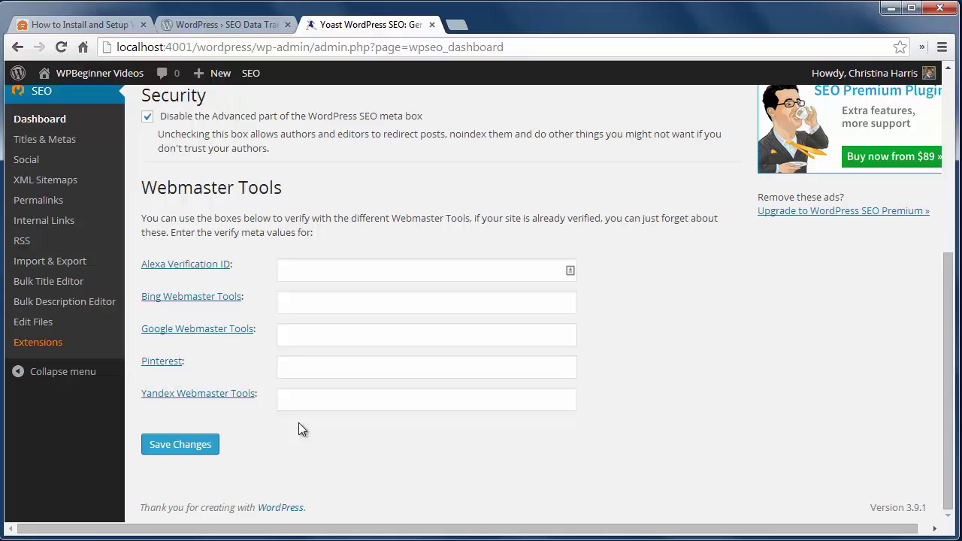
left_click(172, 446)
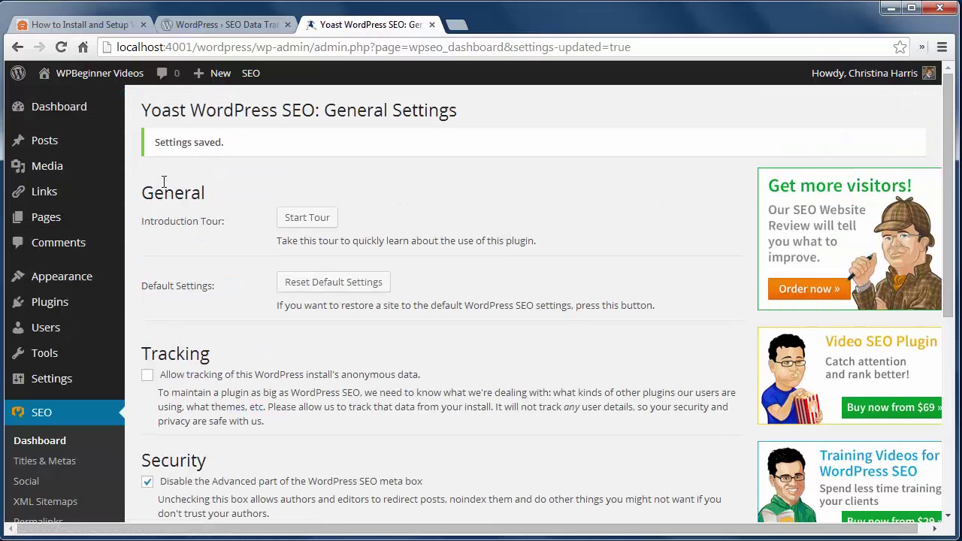
scroll(163, 182, "down", 1)
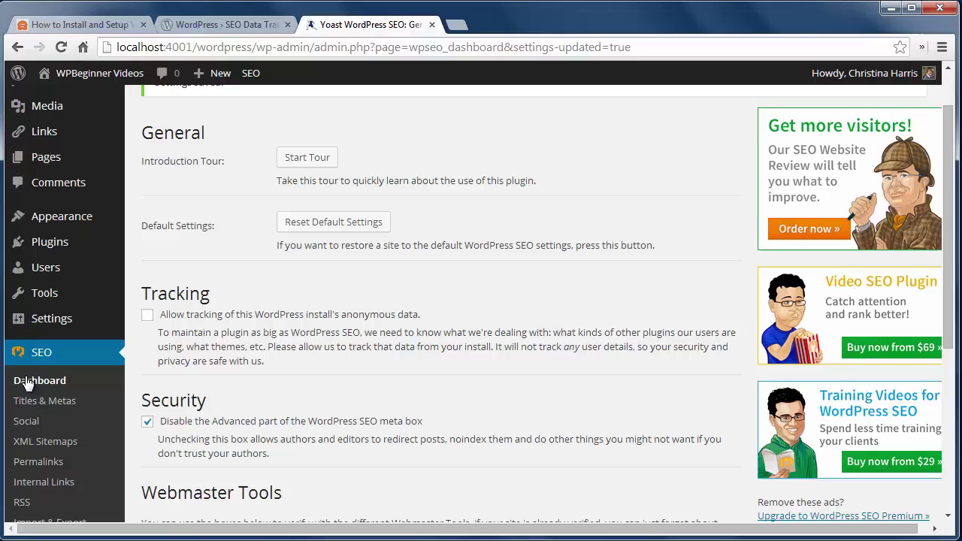
Save the General settings on Yoast's Titles & Metas page.
left_click(26, 401)
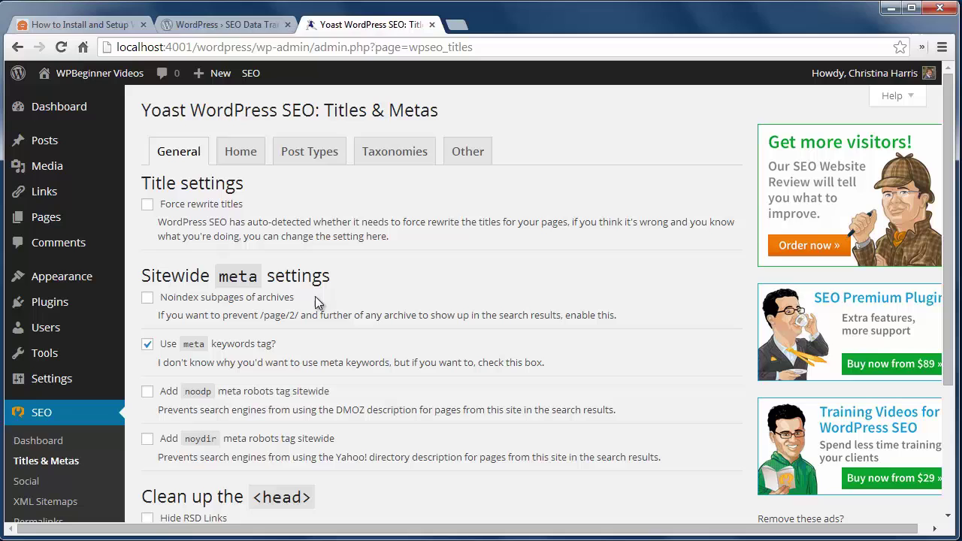
scroll(314, 346, "down", 2)
scroll(314, 347, "down", 3)
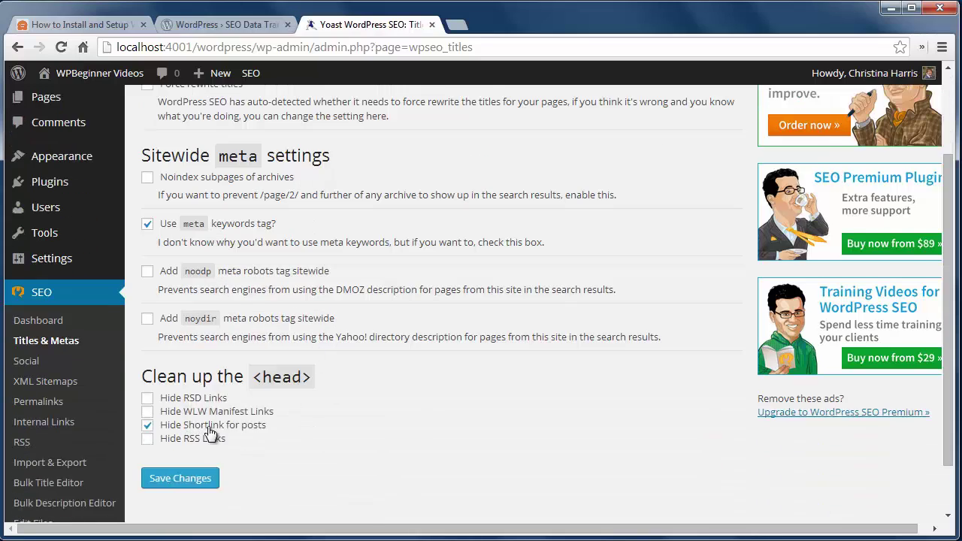
left_click(198, 481)
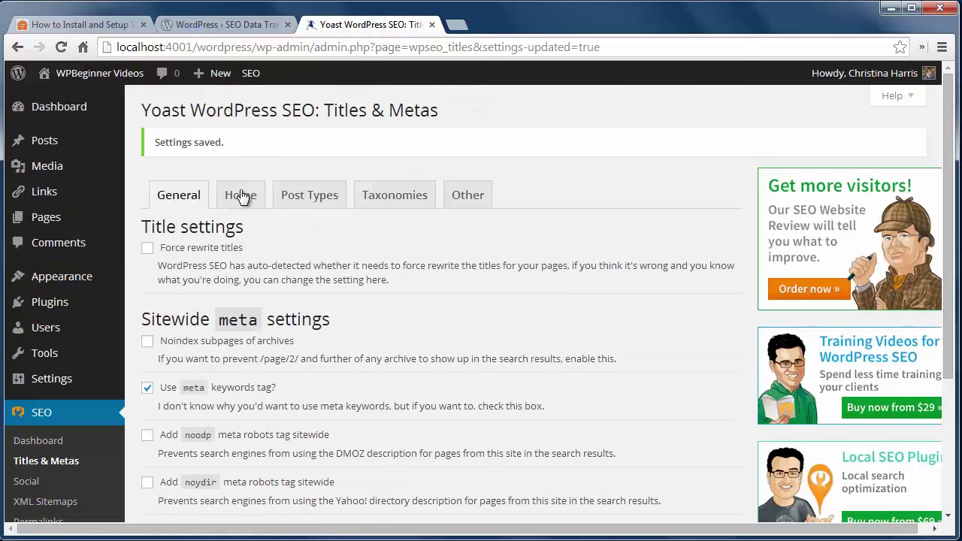
Review the Home tab's homepage title, meta description and meta keywords templates.
left_click(242, 194)
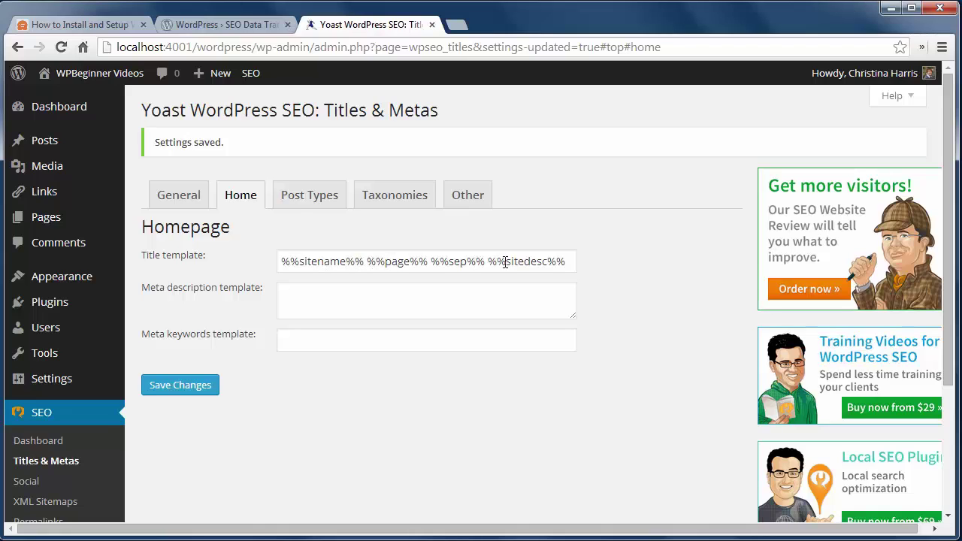
left_click(398, 306)
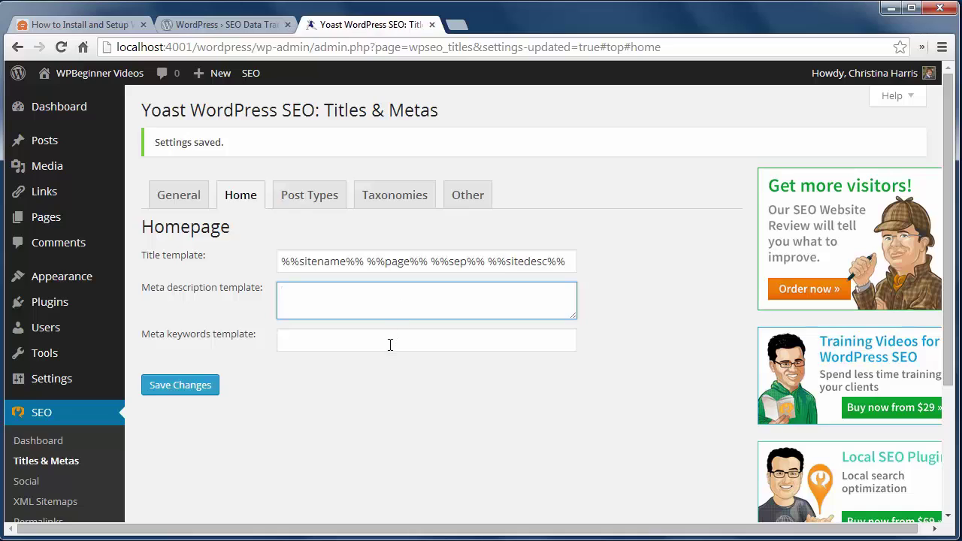
left_click(389, 342)
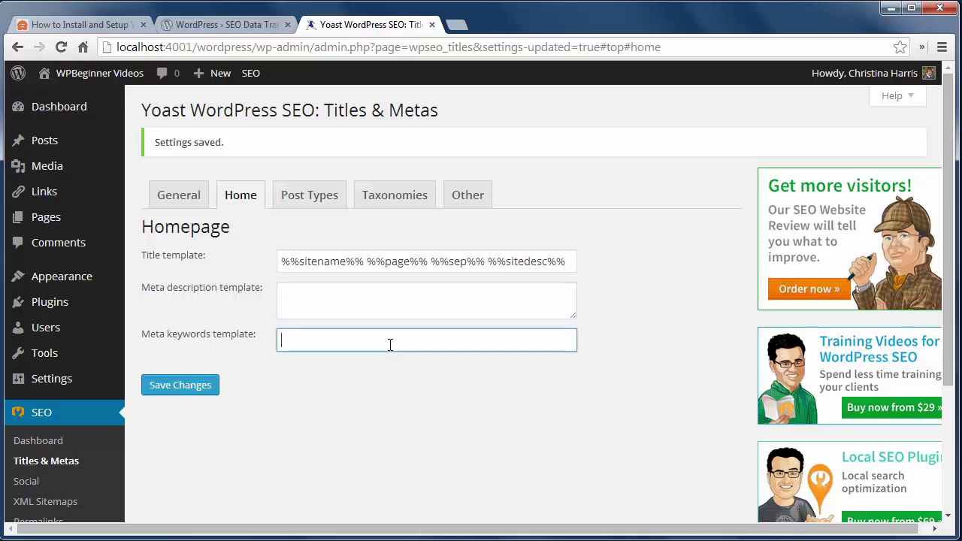
left_click(314, 209)
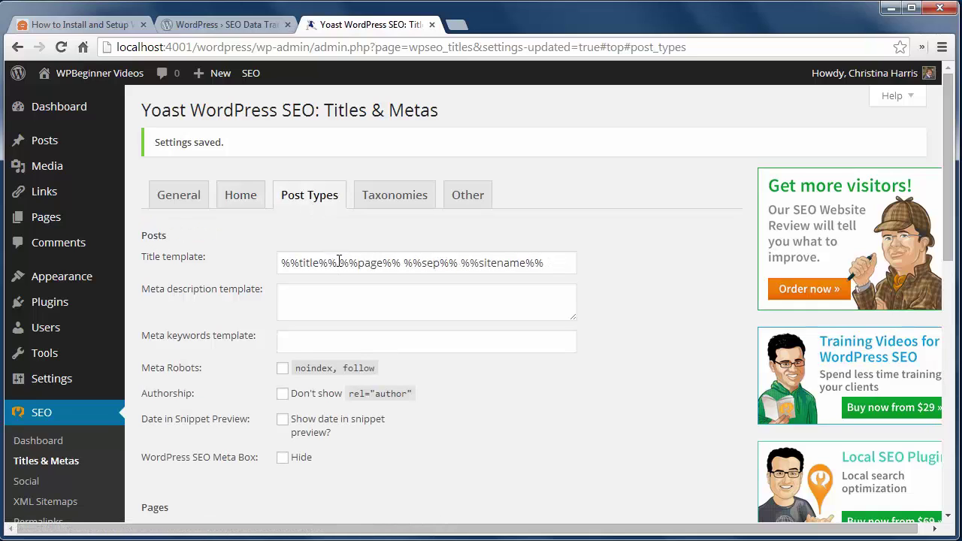
Trim the Posts and Media title templates to just %%title%% and save.
left_click_drag(337, 262, 617, 275)
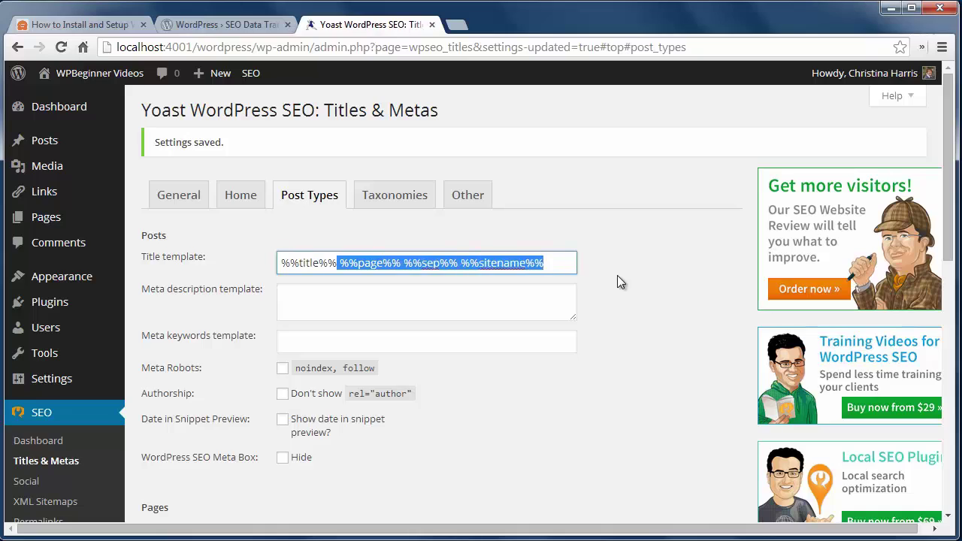
key("Delete")
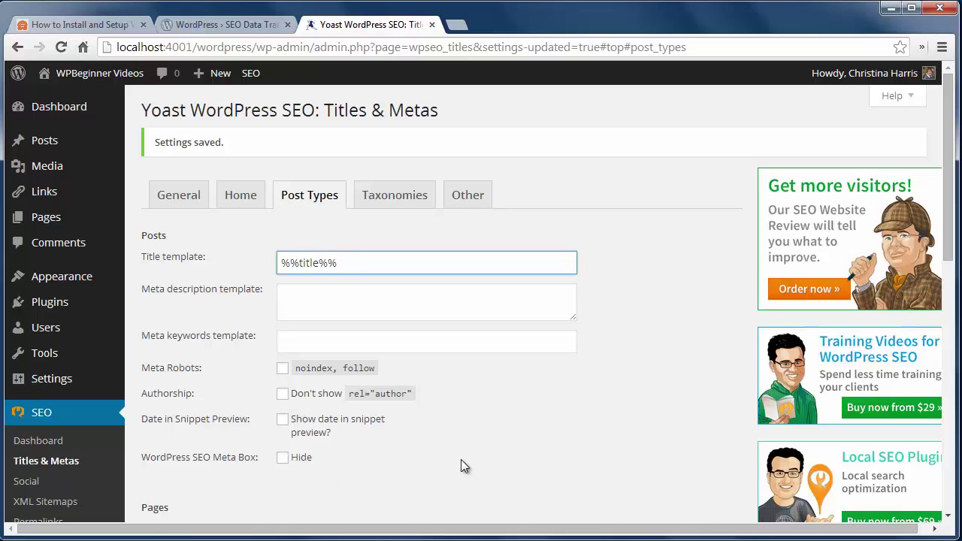
scroll(469, 459, "down", 1)
scroll(469, 459, "down", 1)
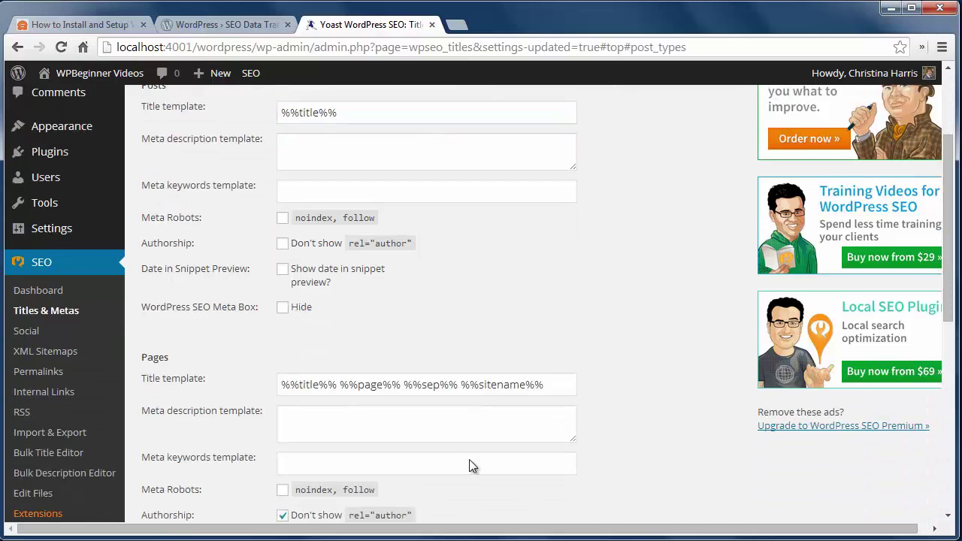
scroll(469, 459, "down", 1)
scroll(469, 459, "down", 1)
scroll(469, 459, "down", 1)
scroll(469, 460, "down", 1)
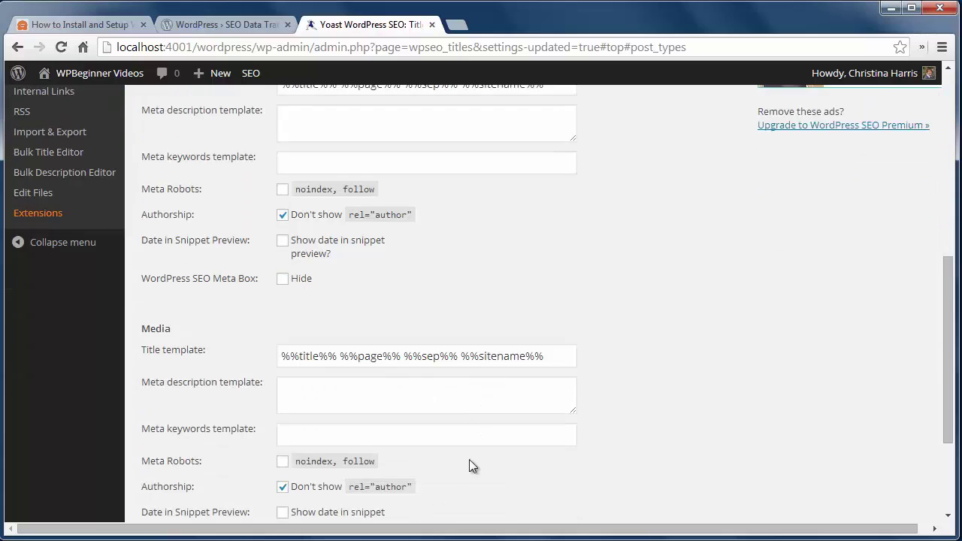
scroll(469, 466, "down", 1)
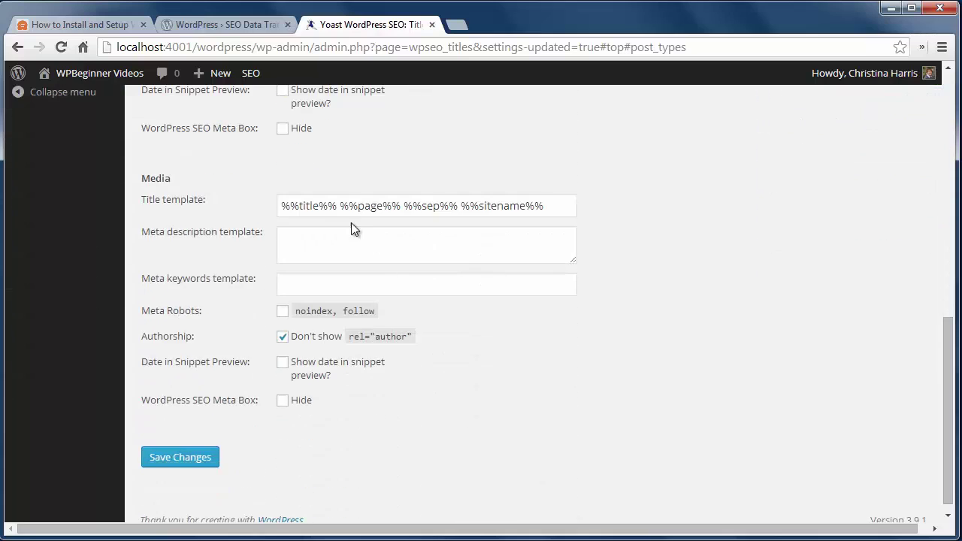
left_click_drag(337, 206, 575, 207)
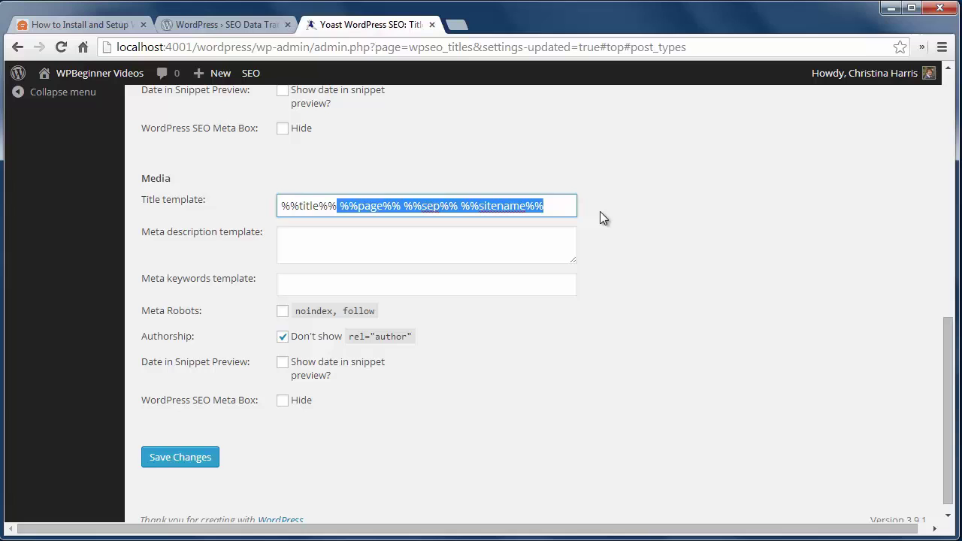
key("BackSpace")
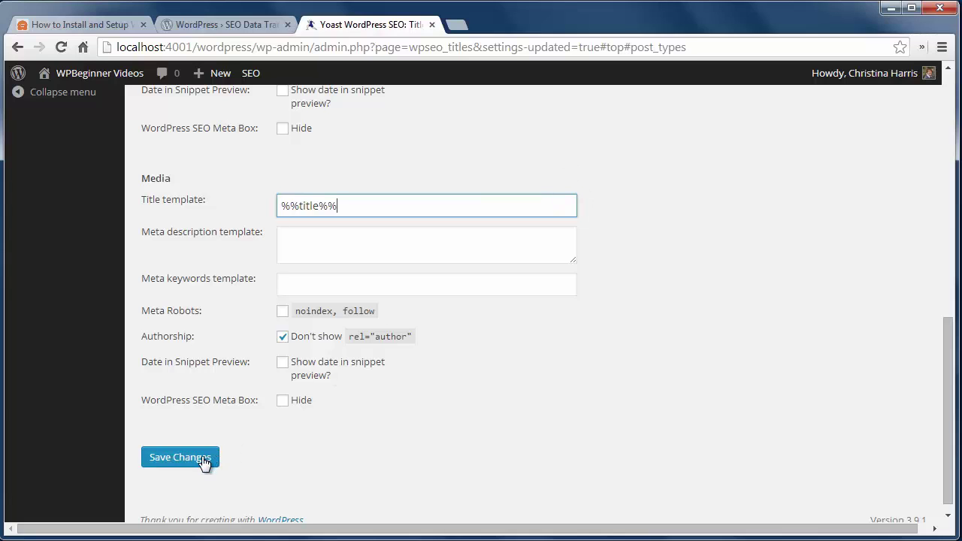
left_click(201, 457)
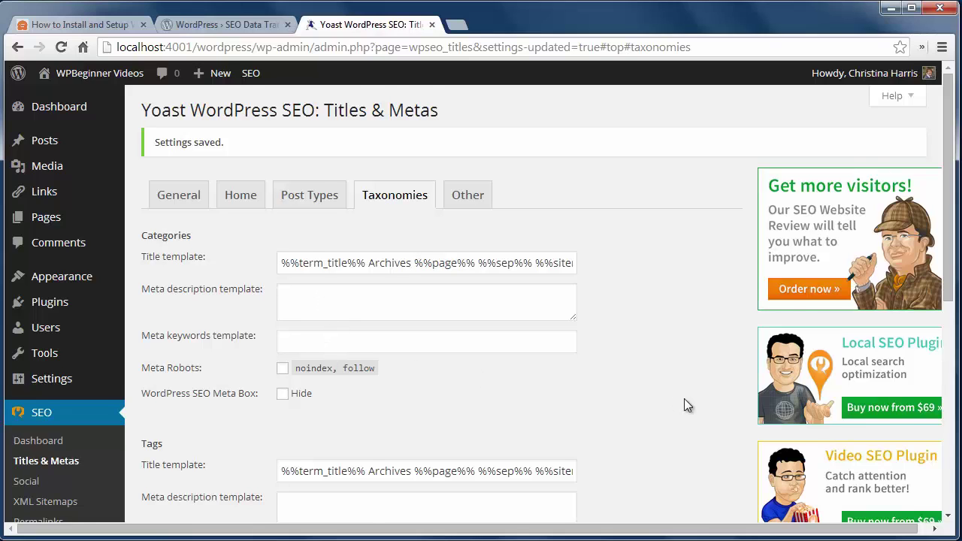
Save the Taxonomies title settings.
scroll(684, 405, "down", 1)
scroll(684, 406, "down", 2)
scroll(684, 406, "down", 3)
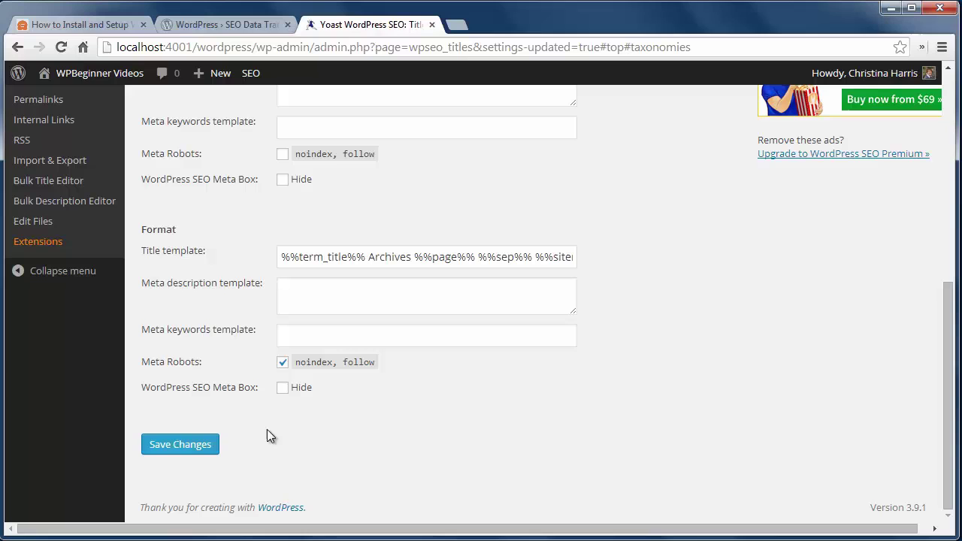
left_click(196, 450)
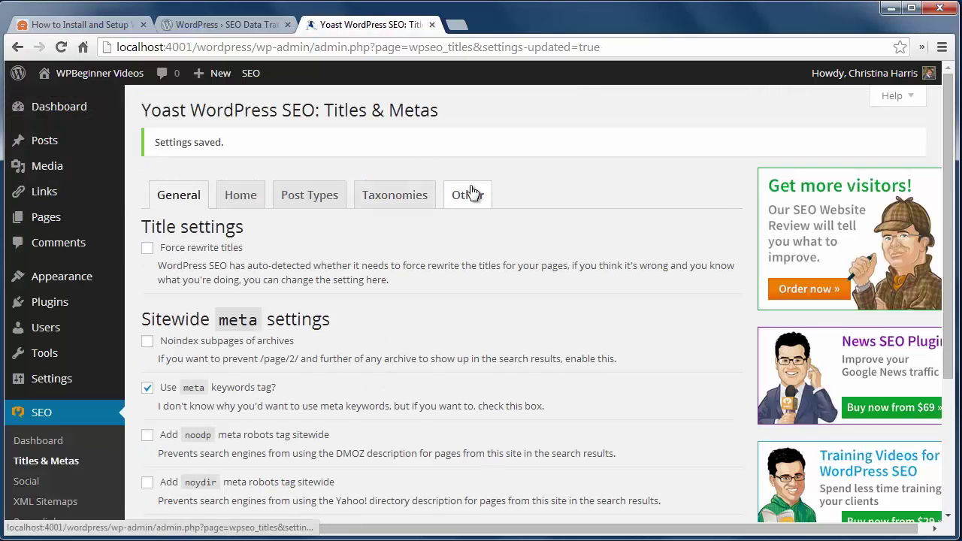
Disable the author archives on the Other tab and save.
left_click(470, 192)
scroll(470, 185, "down", 2)
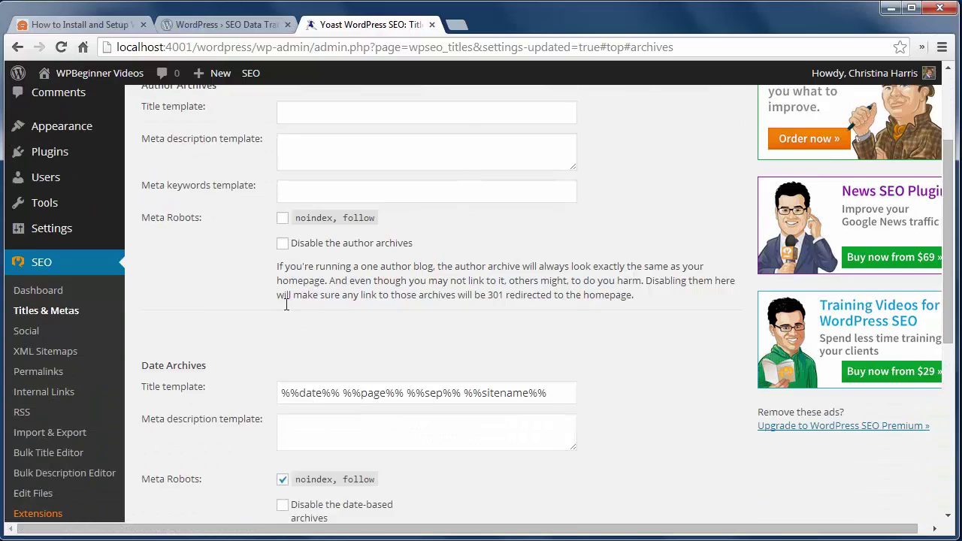
left_click(276, 242)
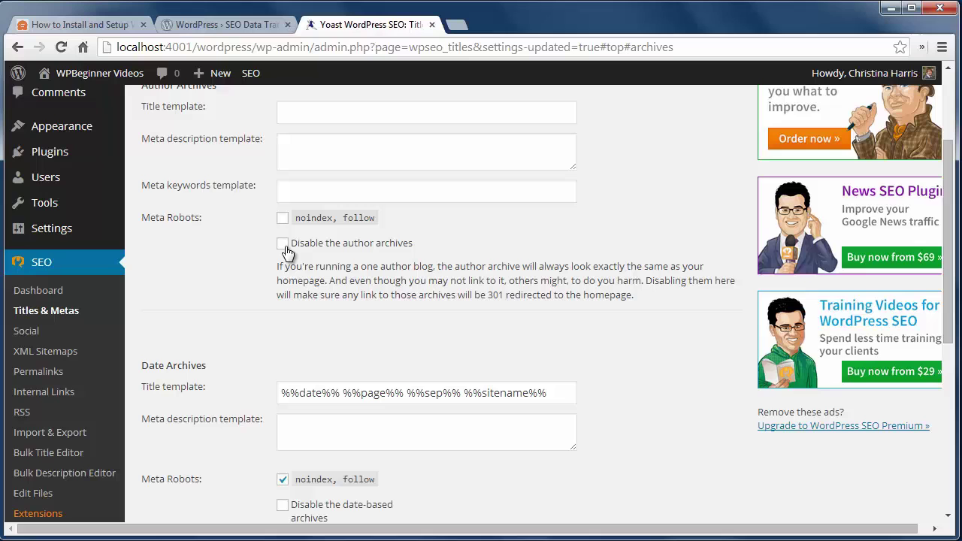
scroll(216, 402, "down", 1)
scroll(216, 402, "down", 1)
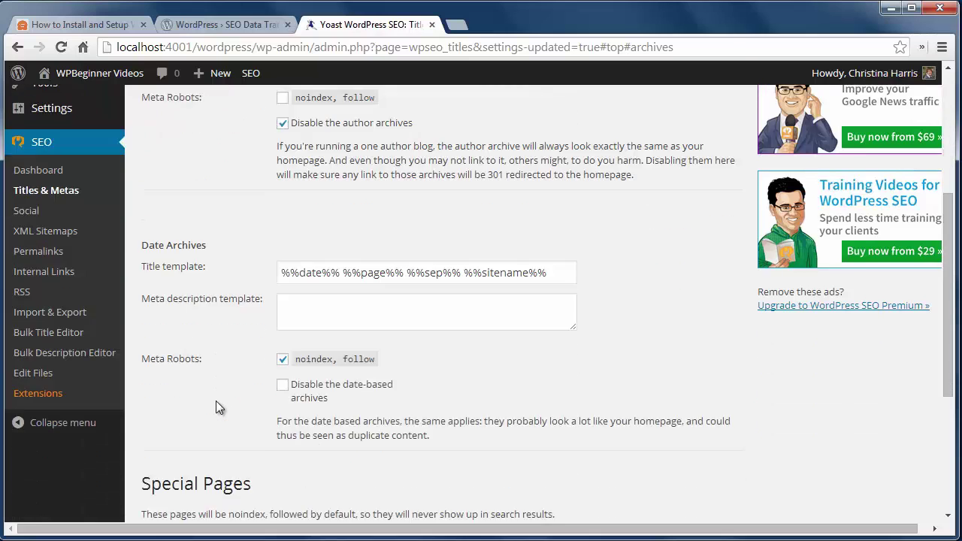
scroll(216, 403, "down", 3)
left_click(186, 451)
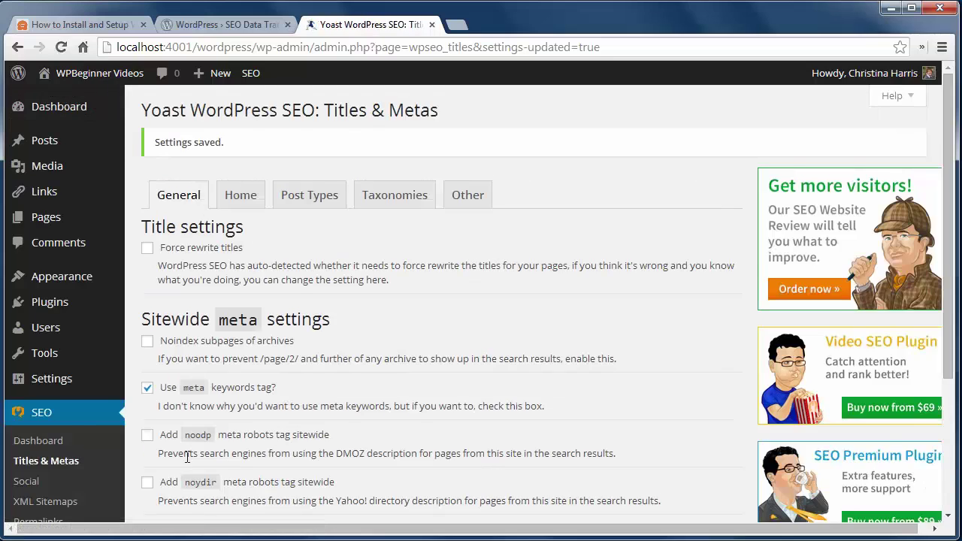
scroll(166, 454, "down", 1)
left_click(36, 451)
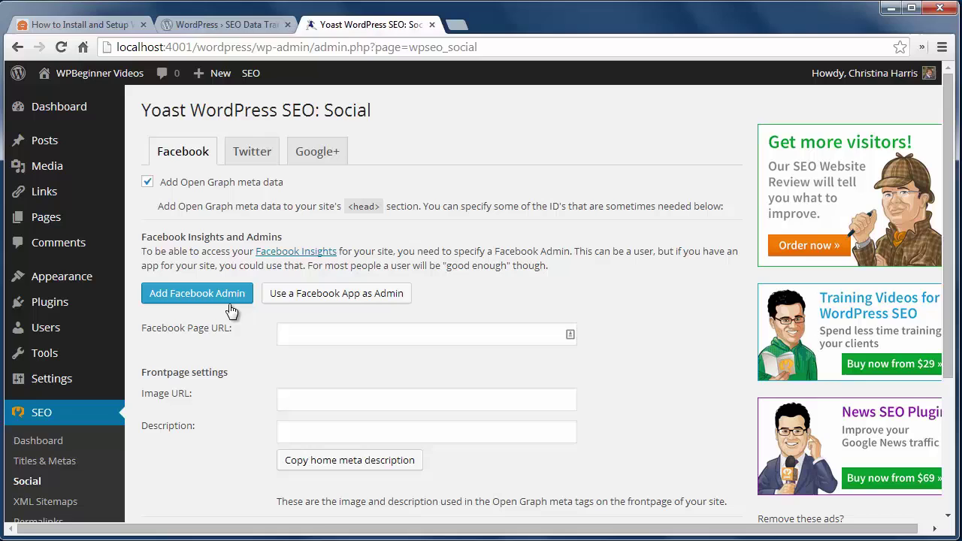
left_click(338, 342)
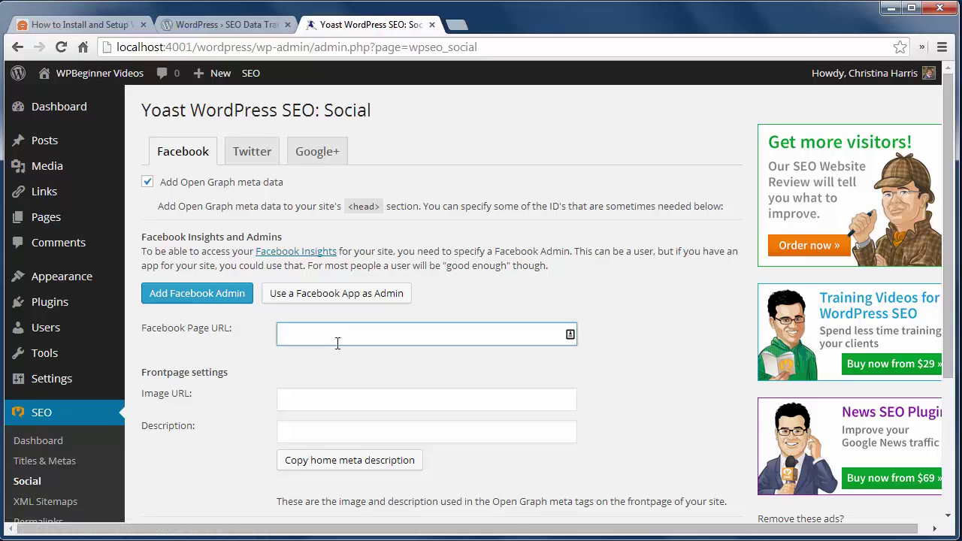
type("http")
type("://face")
type("book.com/")
type("wpbeginner")
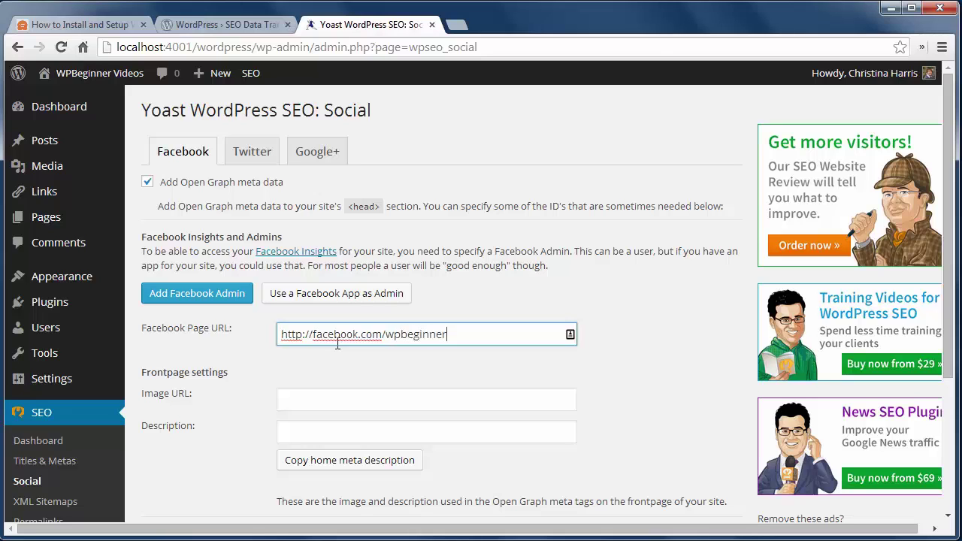
scroll(328, 372, "down", 3)
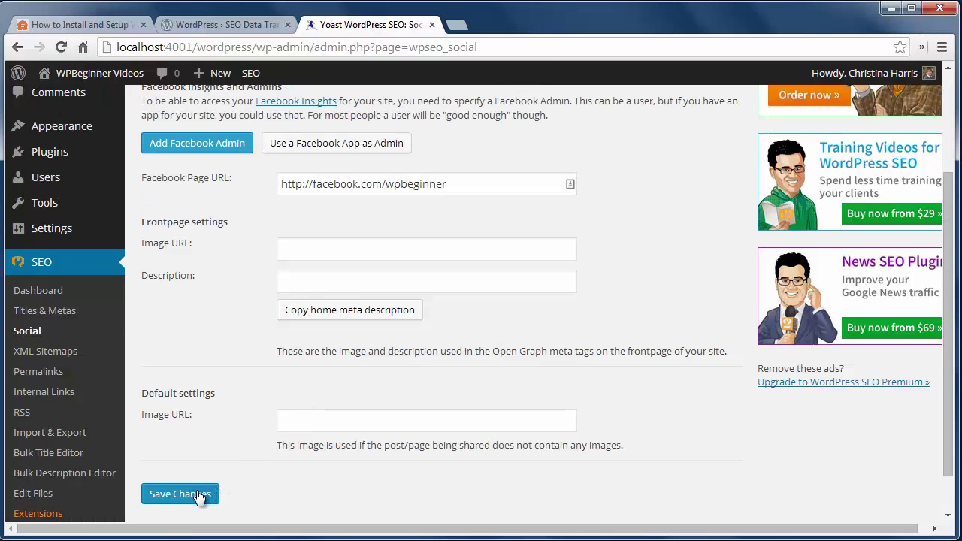
left_click(198, 494)
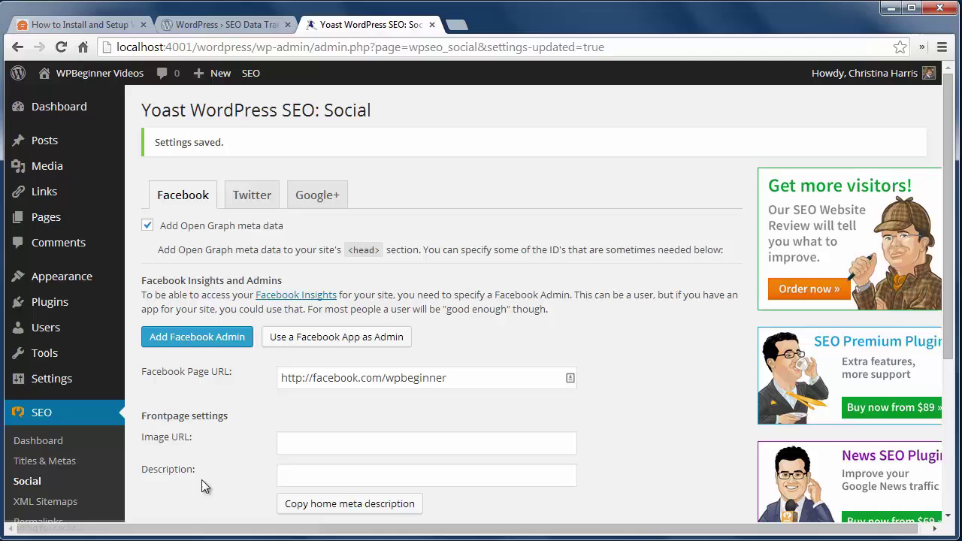
Enable Twitter card metadata with username wpbeginner, save, and bring up the Google+ settings.
left_click(258, 207)
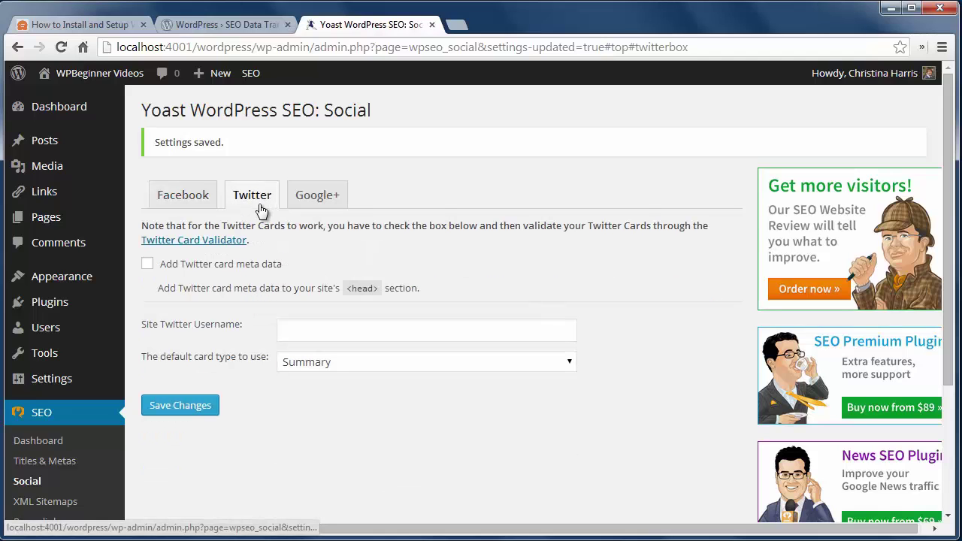
left_click(201, 269)
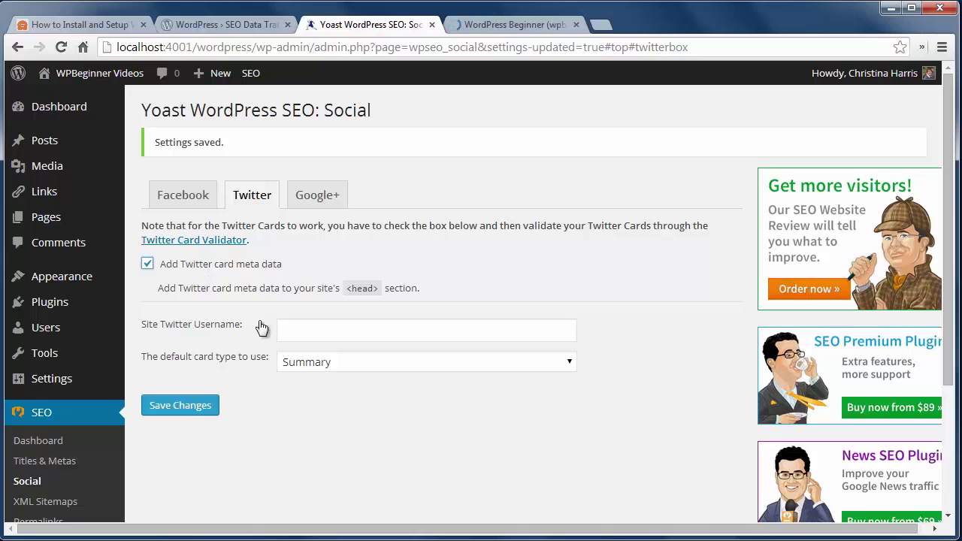
key("ctrl+Tab")
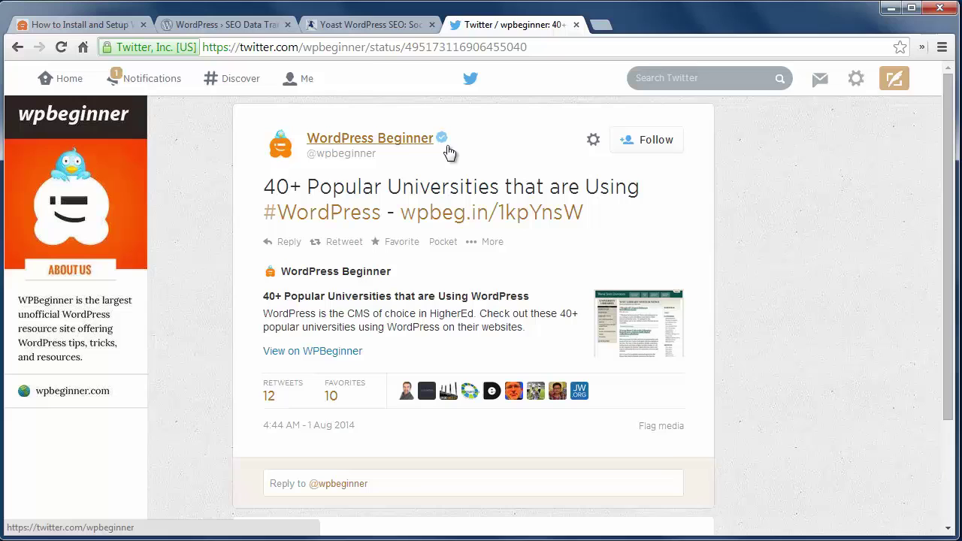
left_click(344, 26)
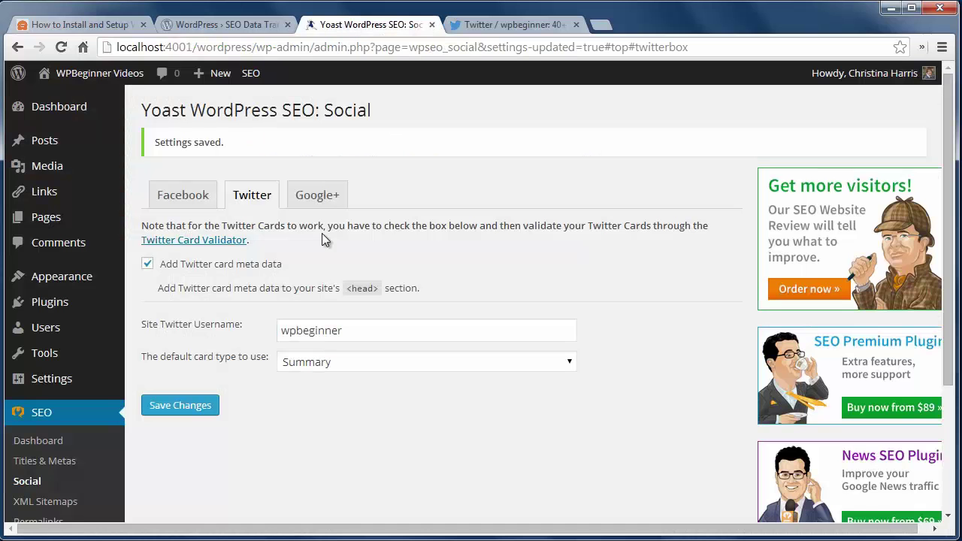
left_click(188, 406)
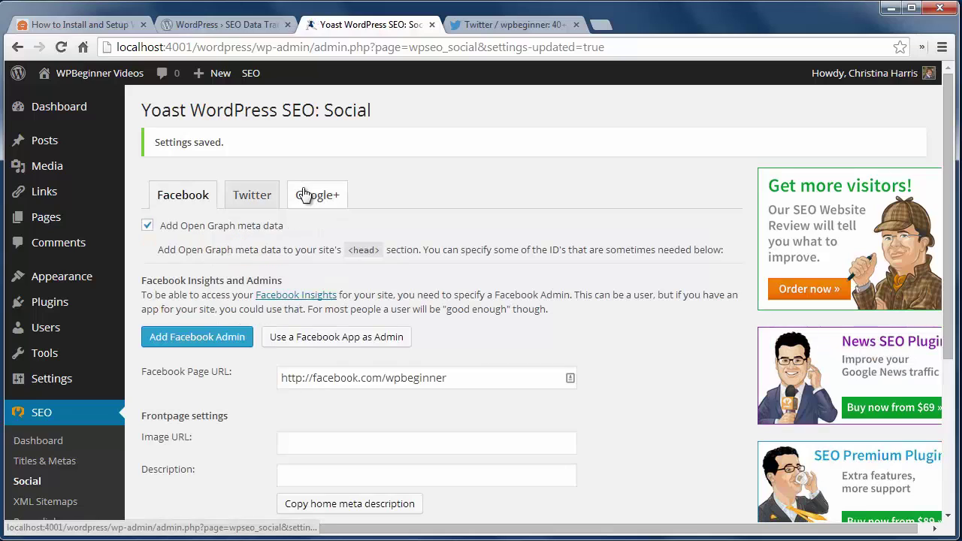
left_click(304, 195)
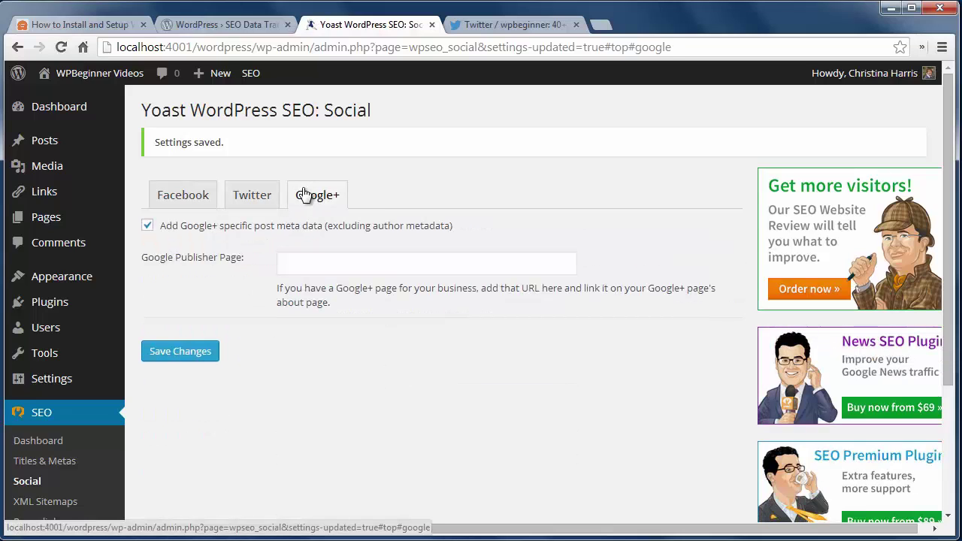
left_click(315, 270)
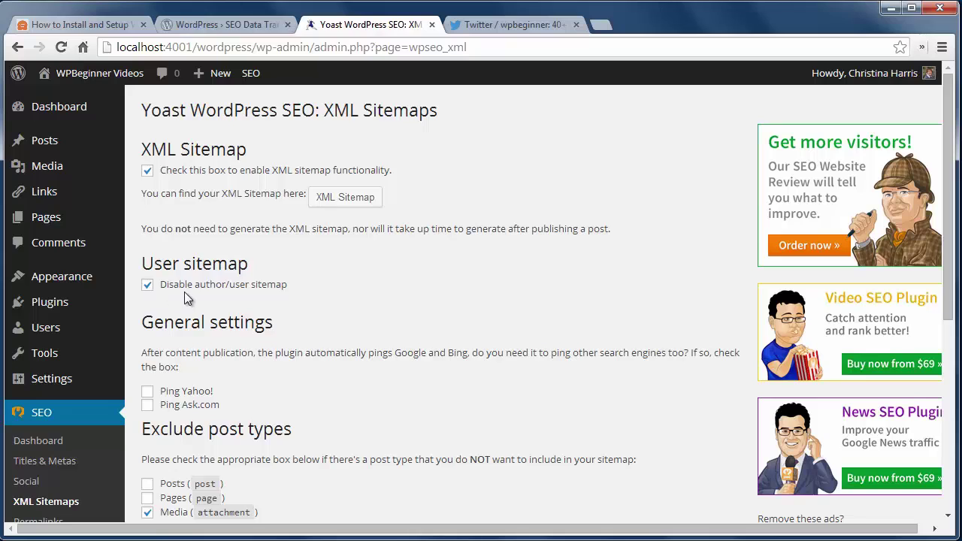
Tick Ping Yahoo! and Ping Ask.com on the XML Sitemaps page and save.
scroll(184, 294, "down", 1)
scroll(184, 293, "down", 1)
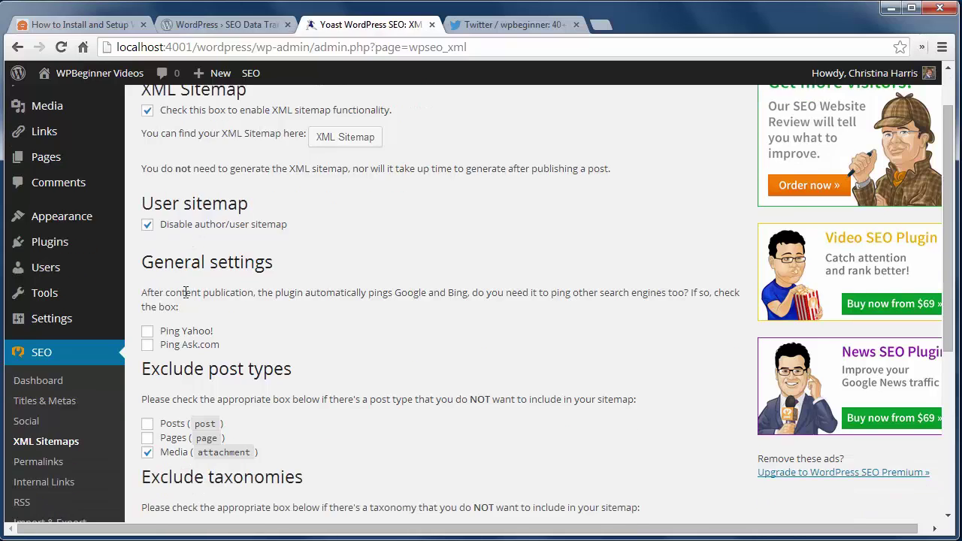
scroll(185, 293, "down", 1)
scroll(184, 293, "down", 1)
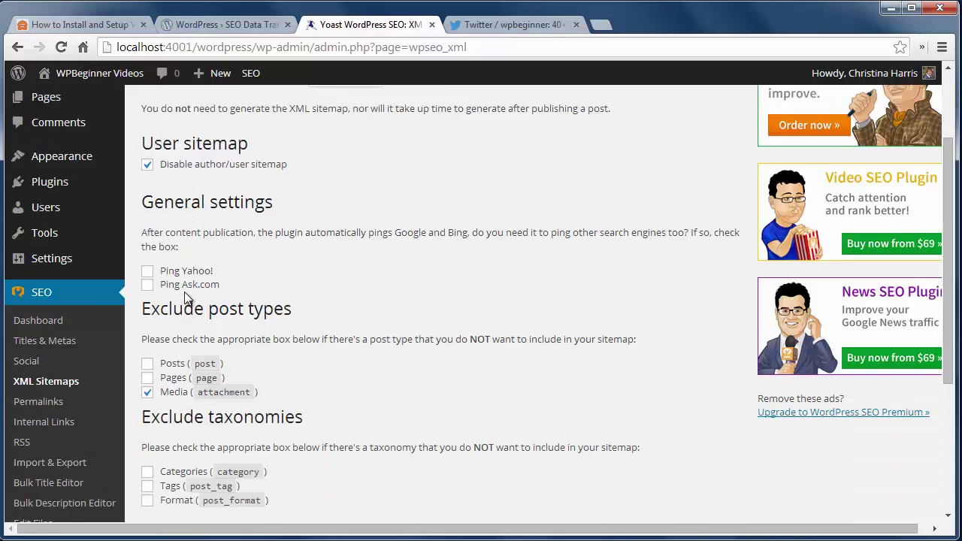
left_click(146, 271)
scroll(351, 315, "down", 1)
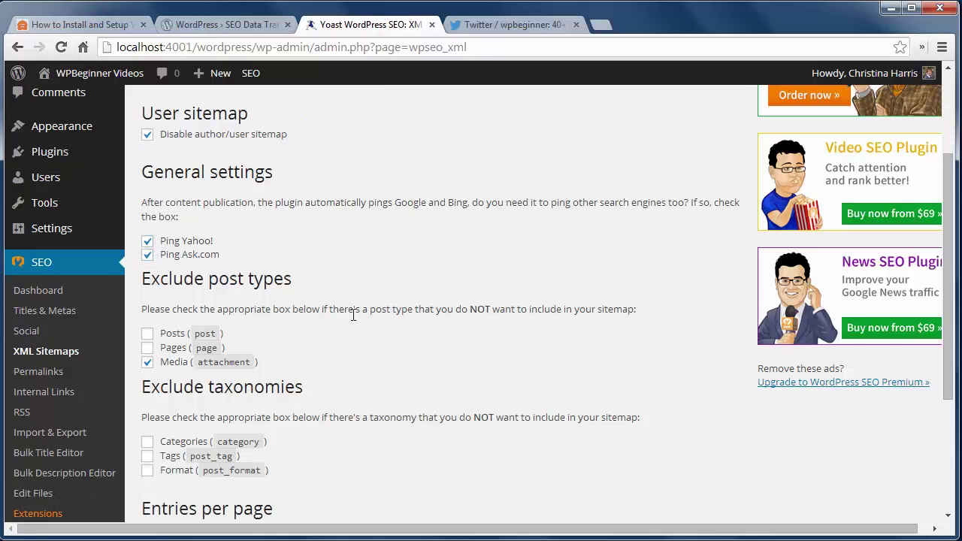
scroll(351, 316, "down", 1)
scroll(352, 316, "down", 1)
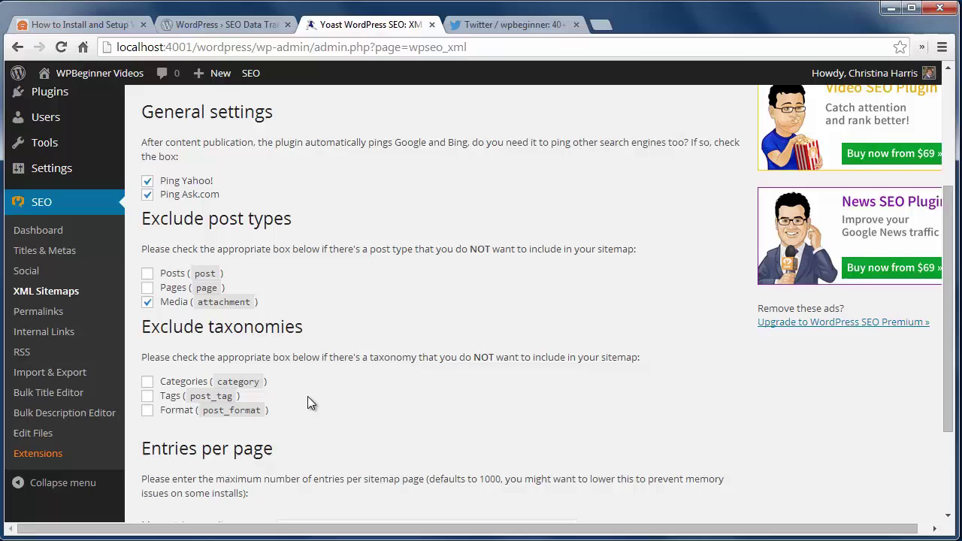
scroll(307, 396, "down", 3)
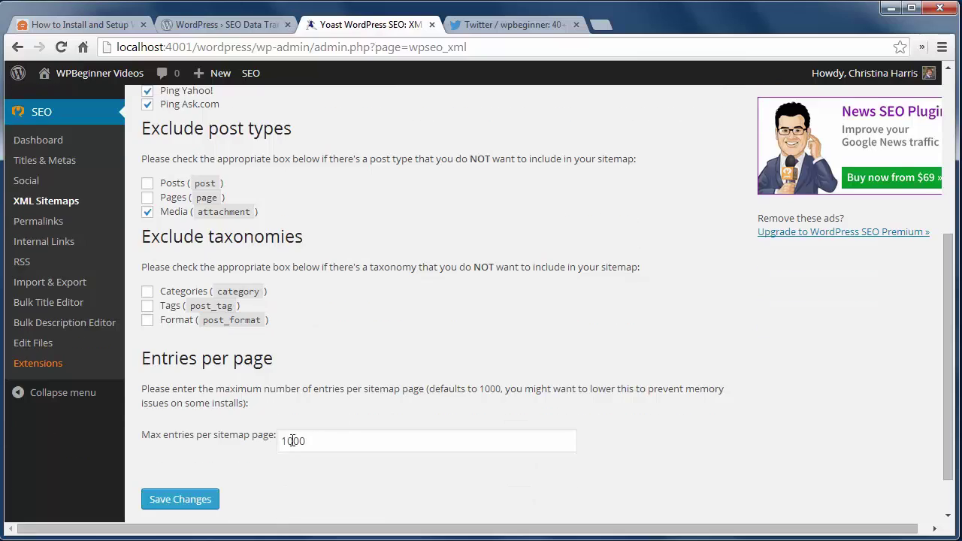
left_click(182, 501)
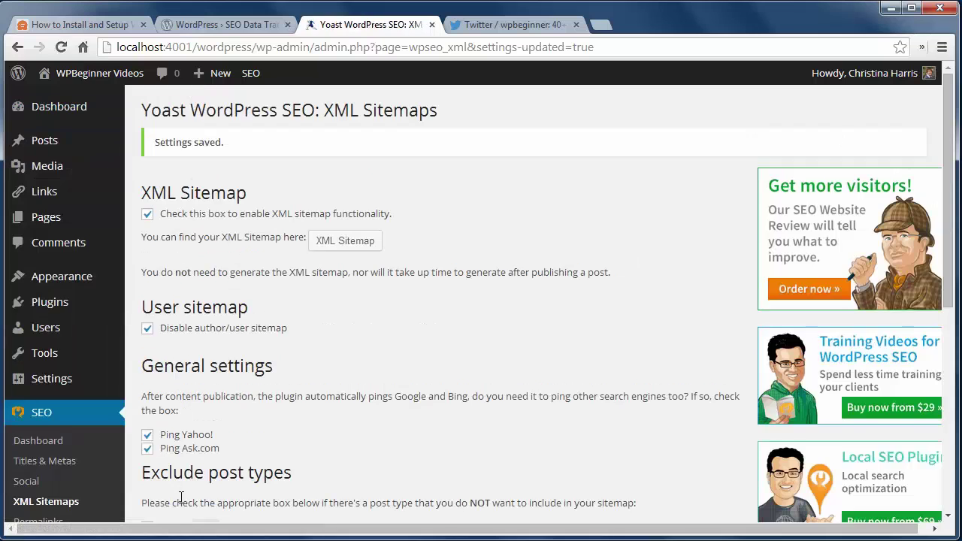
scroll(151, 496, "down", 1)
scroll(126, 474, "down", 1)
Check the site's core permalink structure, then return to Yoast's Permalinks options.
left_click(71, 467)
mouse_move(51, 378)
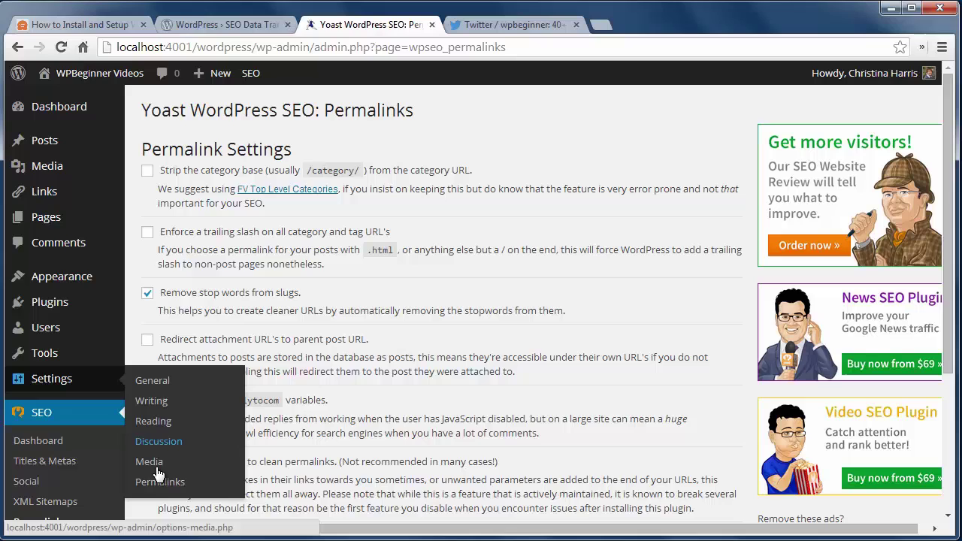
left_click(159, 483)
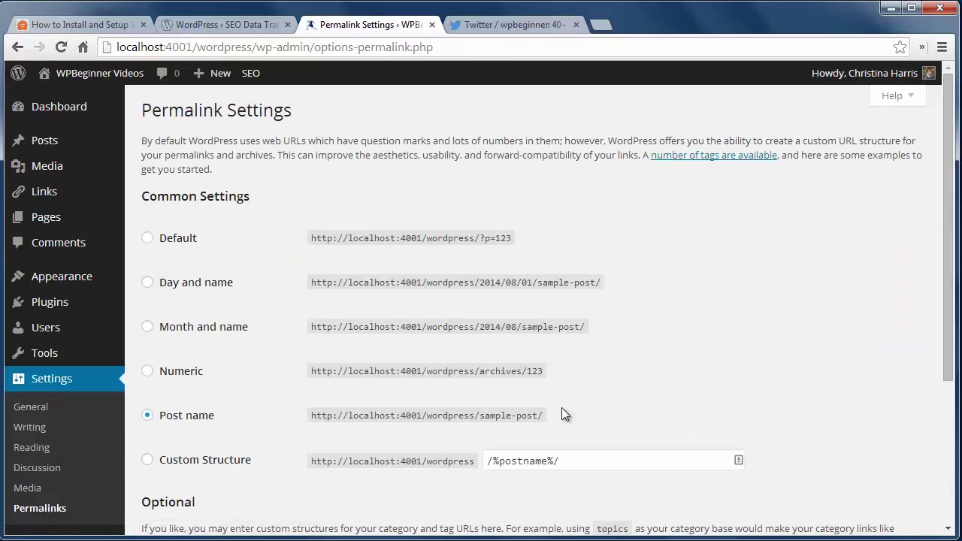
scroll(338, 472, "down", 2)
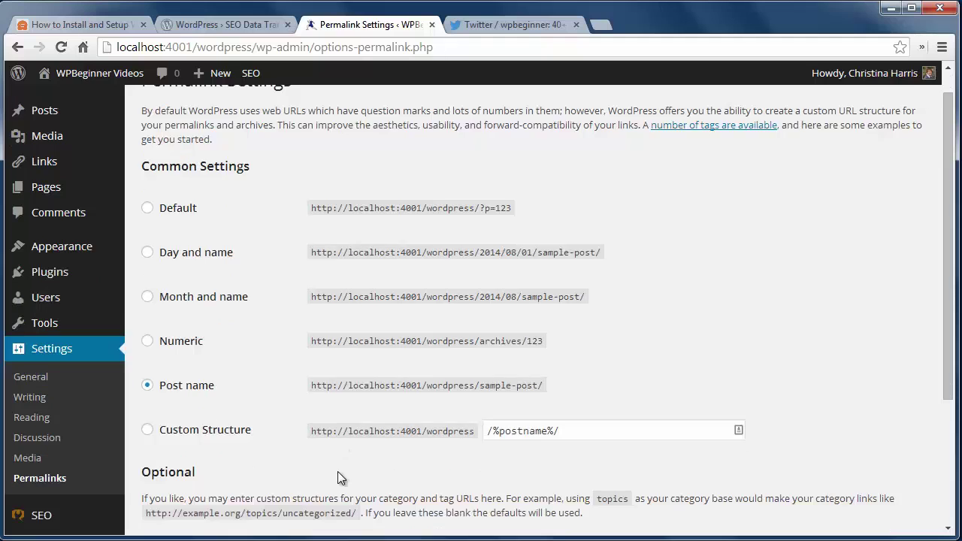
scroll(338, 471, "down", 2)
scroll(338, 472, "down", 1)
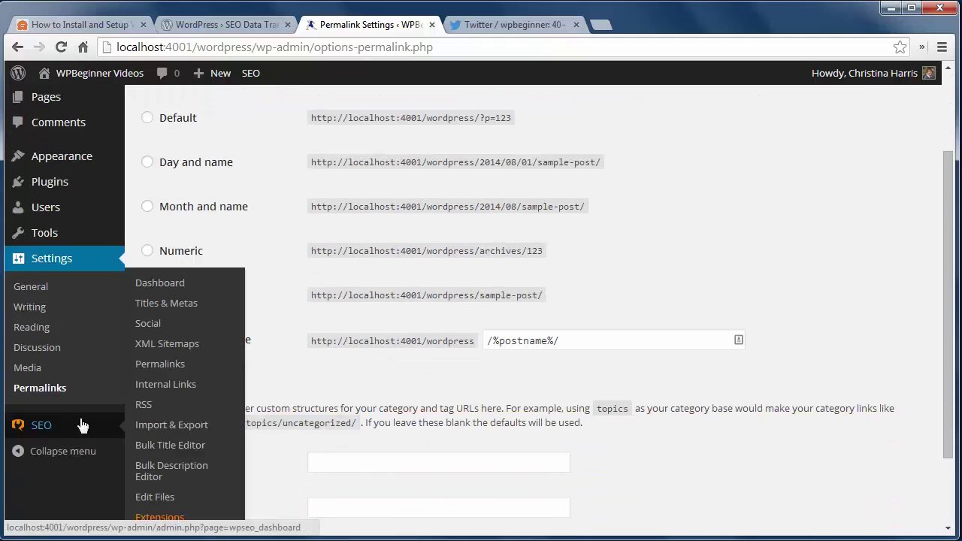
left_click(165, 362)
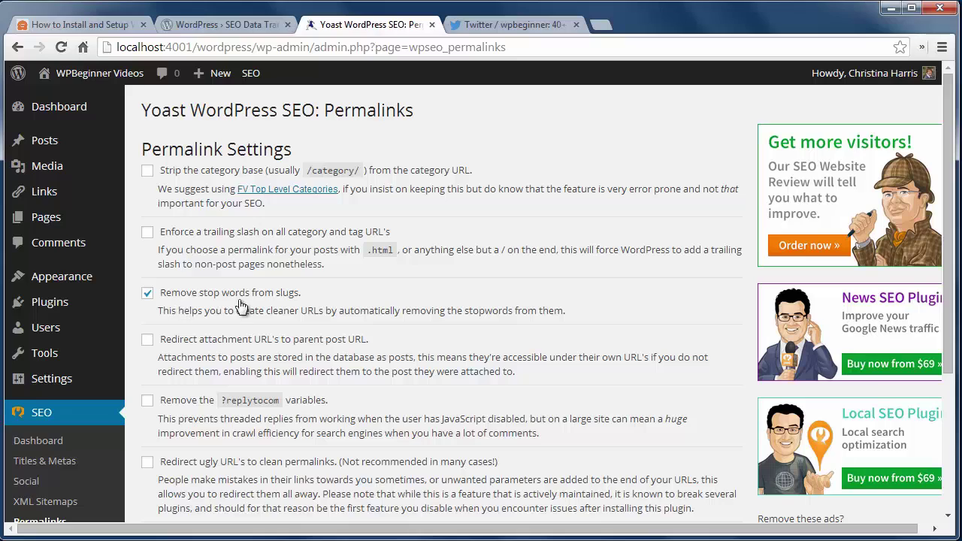
Keep stop words in slugs and redirect attachment URLs to their parent posts.
left_click(147, 295)
left_click(148, 340)
left_click(169, 426)
scroll(178, 383, "down", 1)
scroll(178, 383, "down", 1)
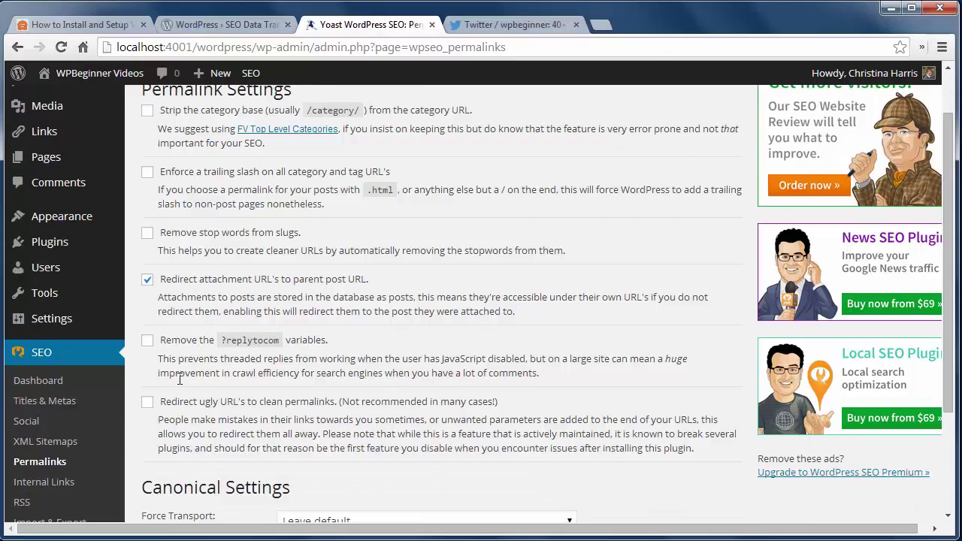
scroll(178, 383, "down", 2)
scroll(178, 384, "down", 1)
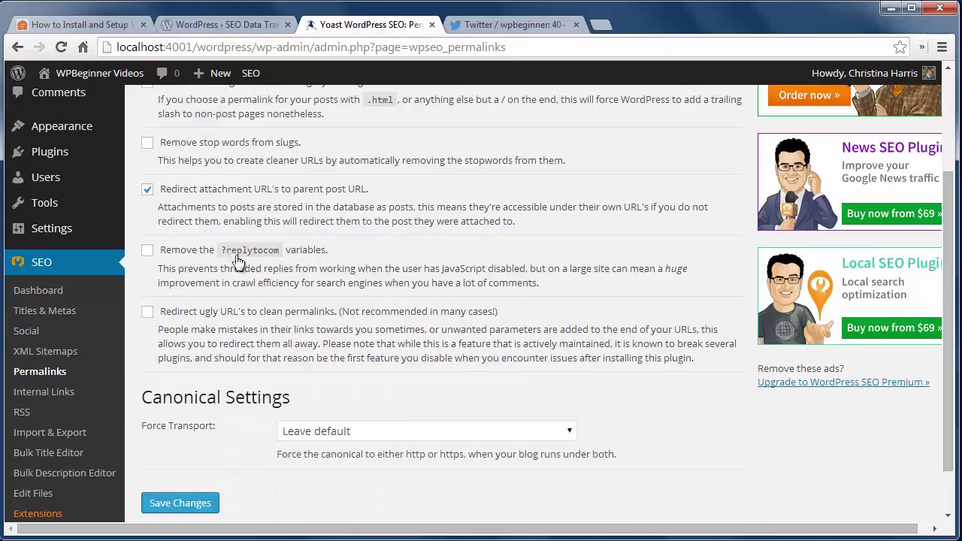
Strip ?replytocom variables from comment links and save the permalink settings.
left_click(147, 250)
scroll(217, 346, "down", 1)
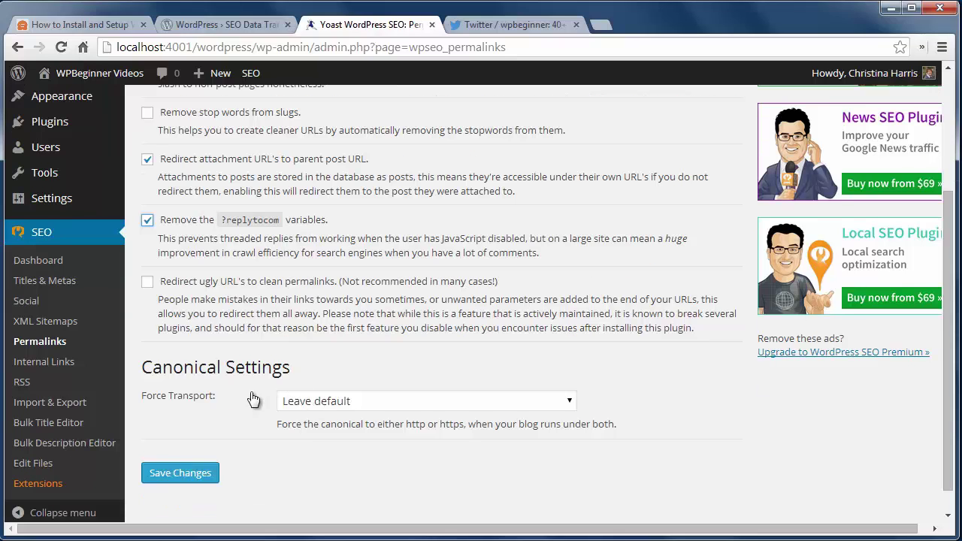
left_click(191, 471)
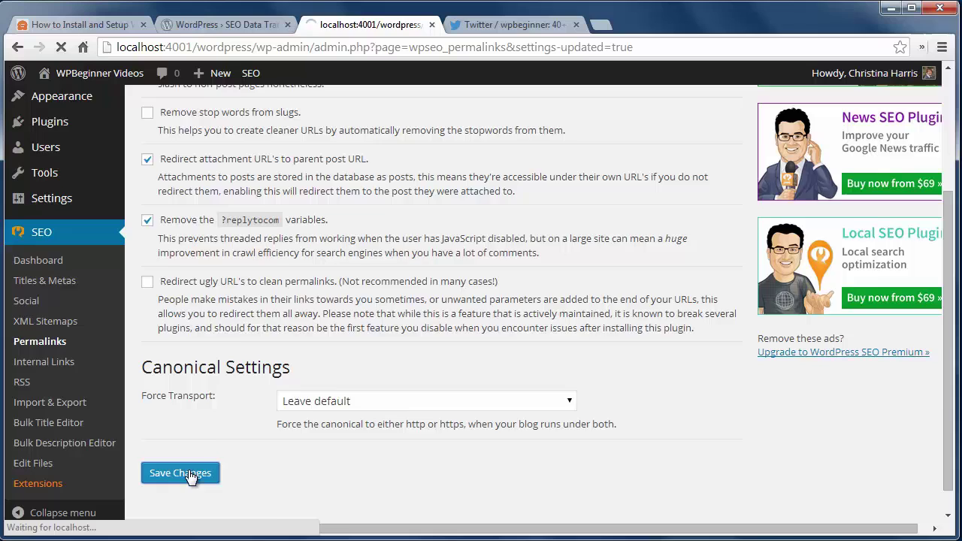
scroll(188, 470, "down", 2)
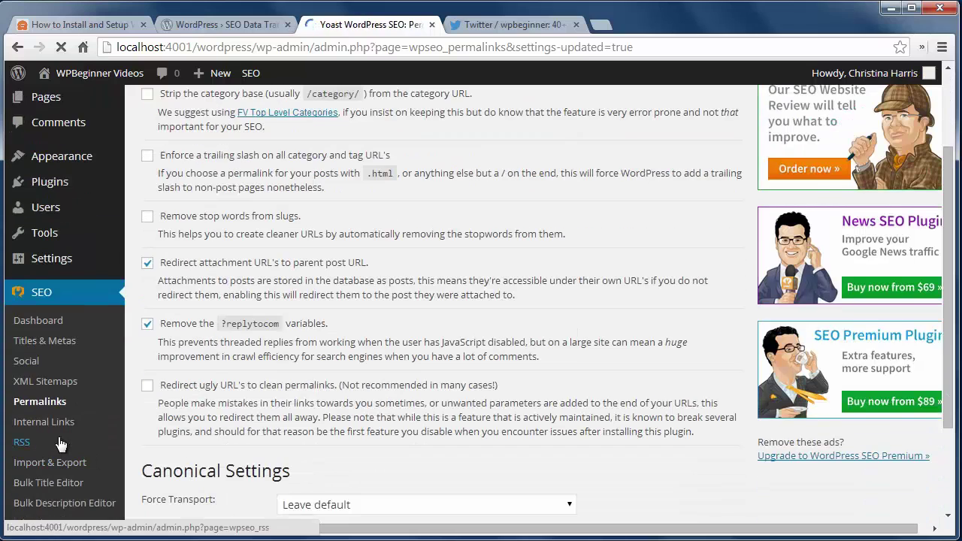
left_click(59, 433)
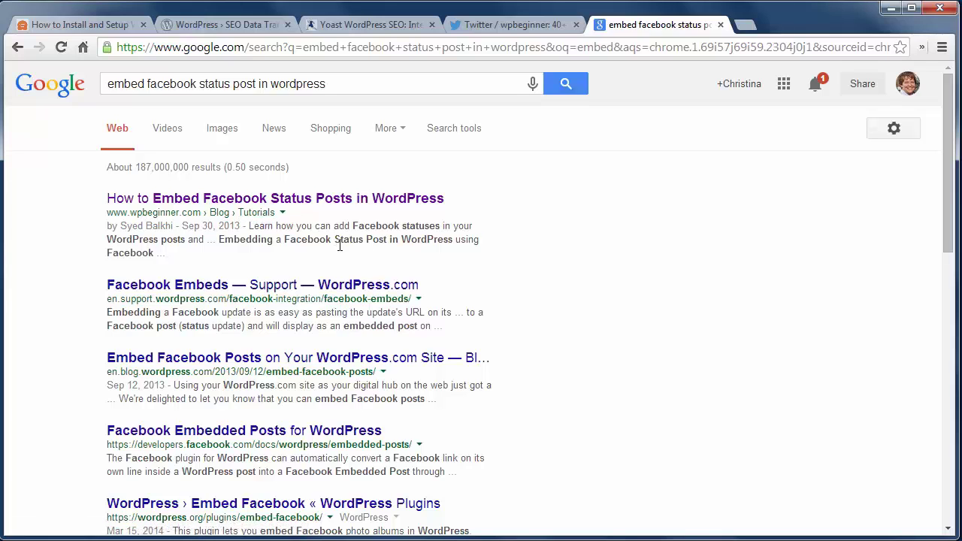
Enable breadcrumbs with the last page bolded and None as post taxonomy, and save.
left_click(397, 25)
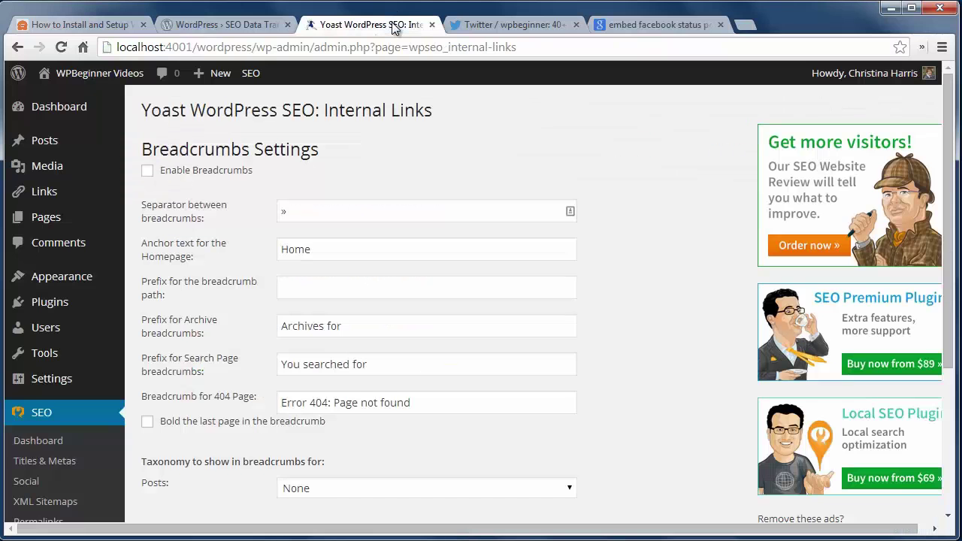
left_click(147, 170)
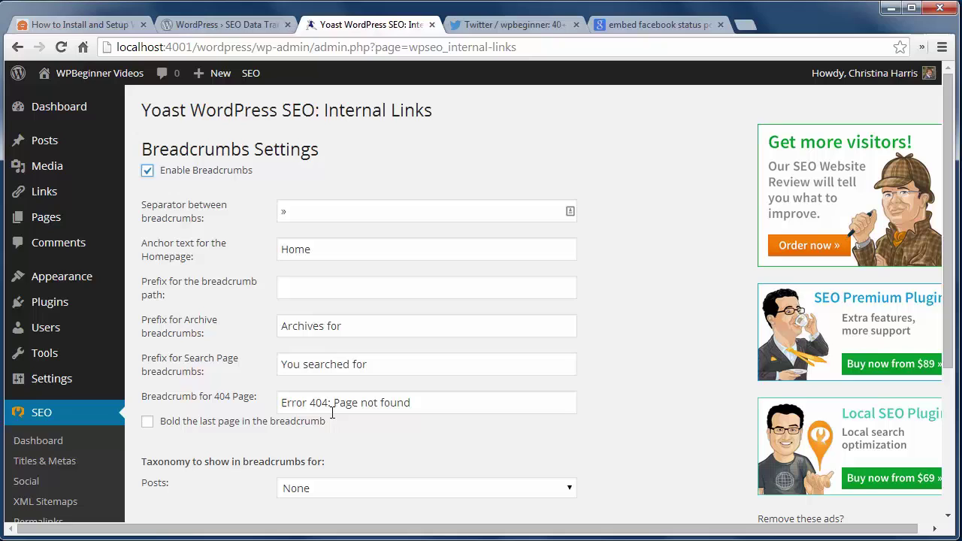
left_click(147, 422)
scroll(166, 445, "down", 3)
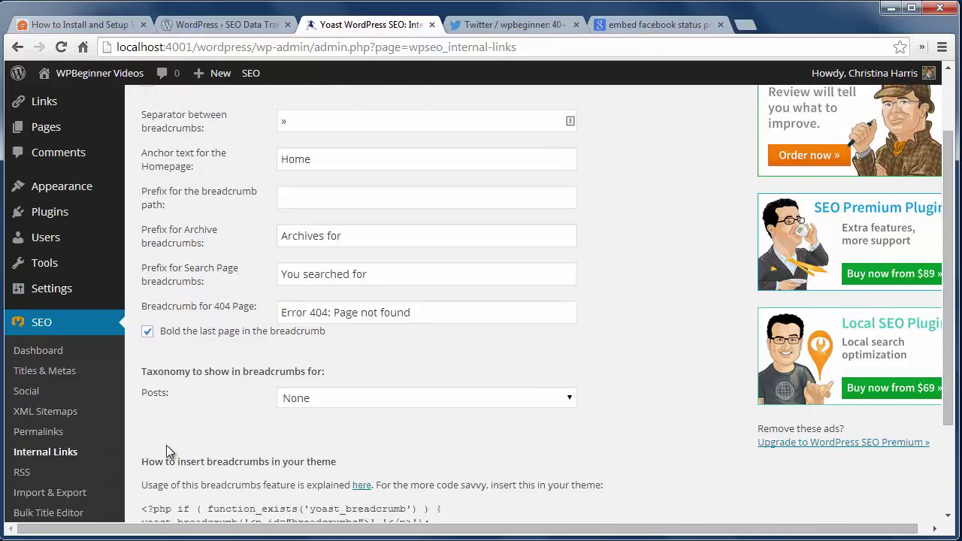
scroll(166, 445, "down", 1)
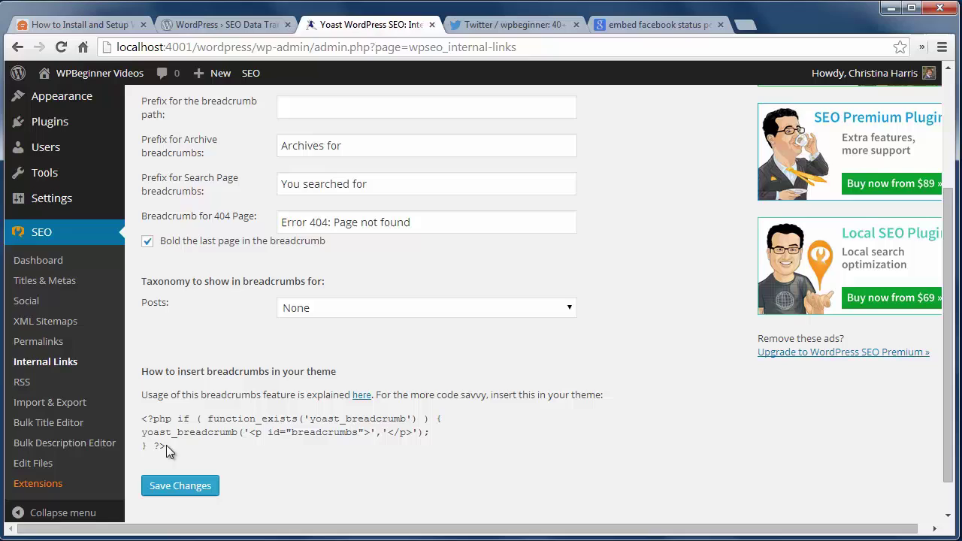
left_click(313, 312)
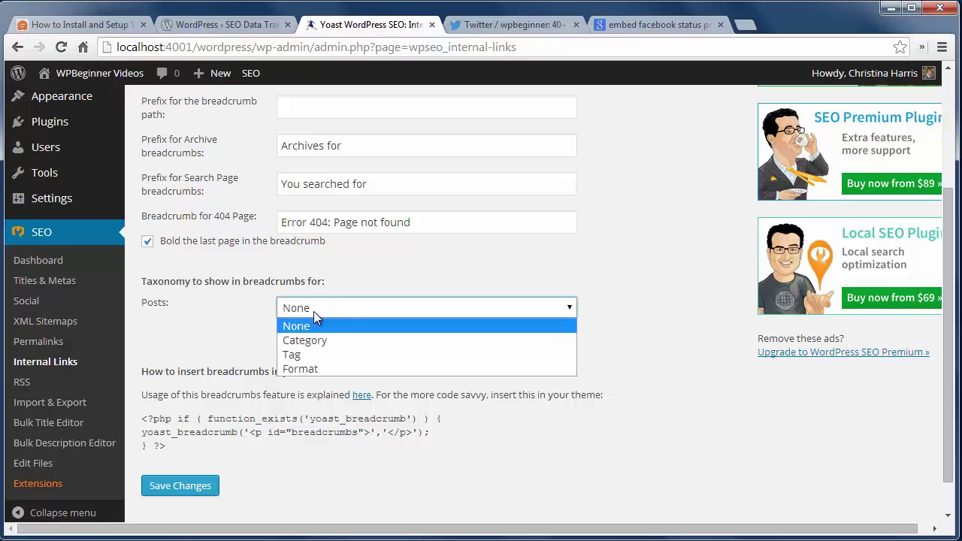
left_click(314, 311)
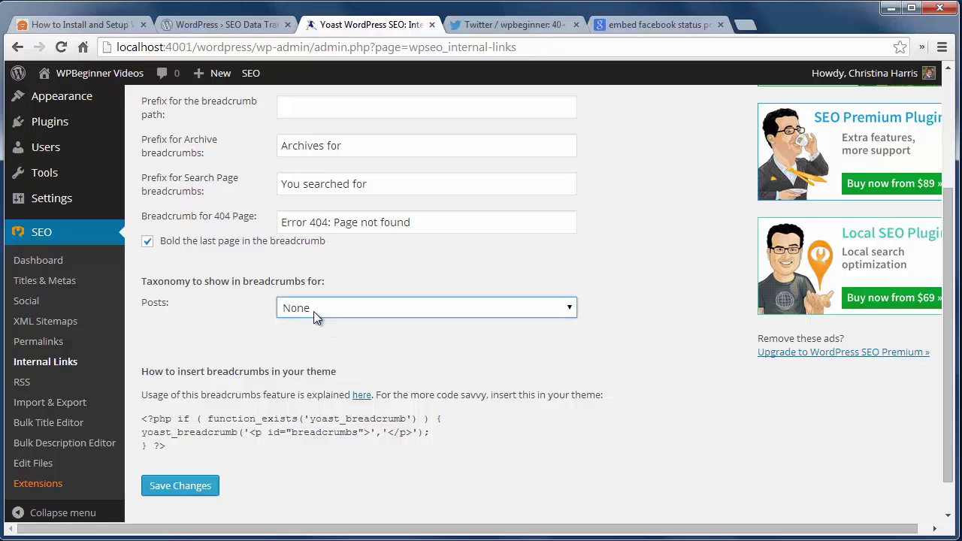
left_click(192, 487)
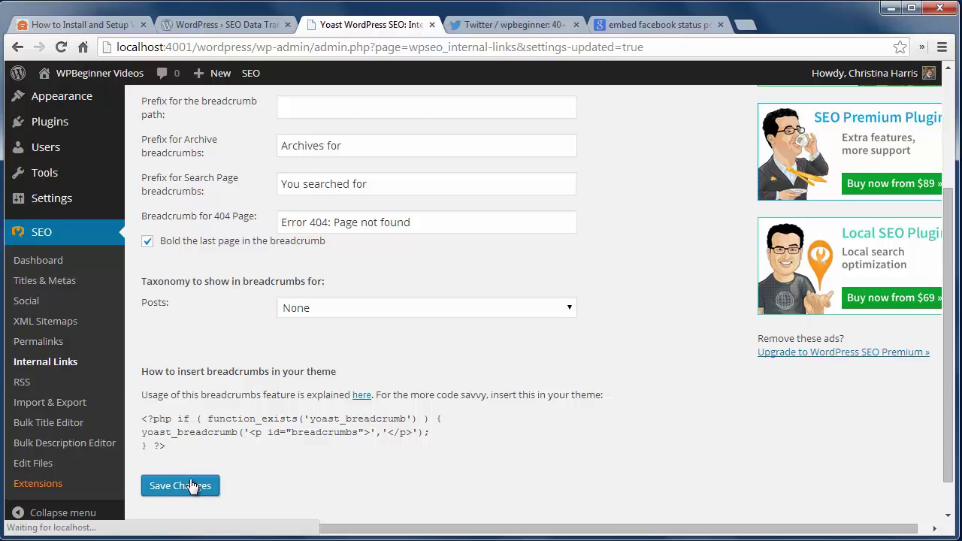
scroll(190, 483, "down", 2)
scroll(190, 483, "down", 1)
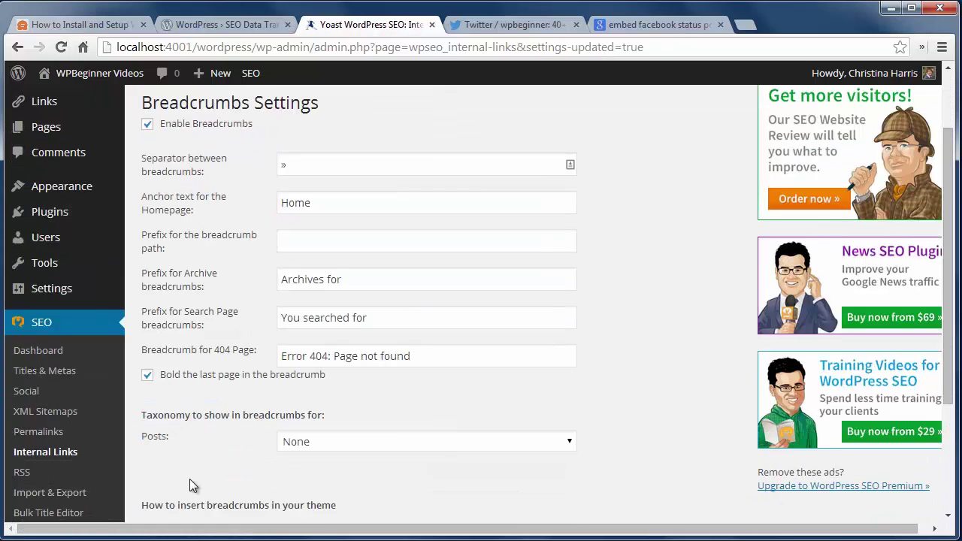
left_click(19, 474)
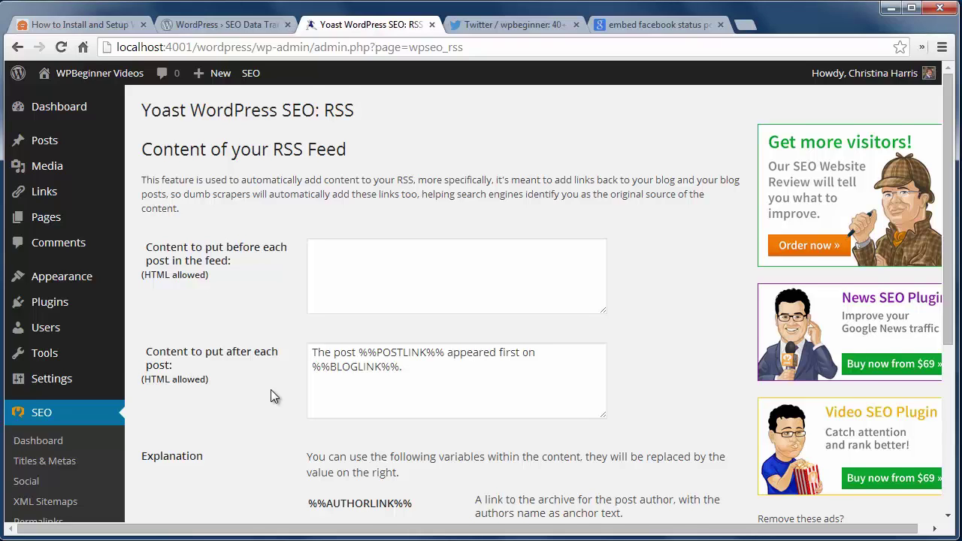
Save the RSS feed content settings.
scroll(271, 390, "down", 1)
scroll(271, 389, "down", 1)
scroll(270, 390, "down", 1)
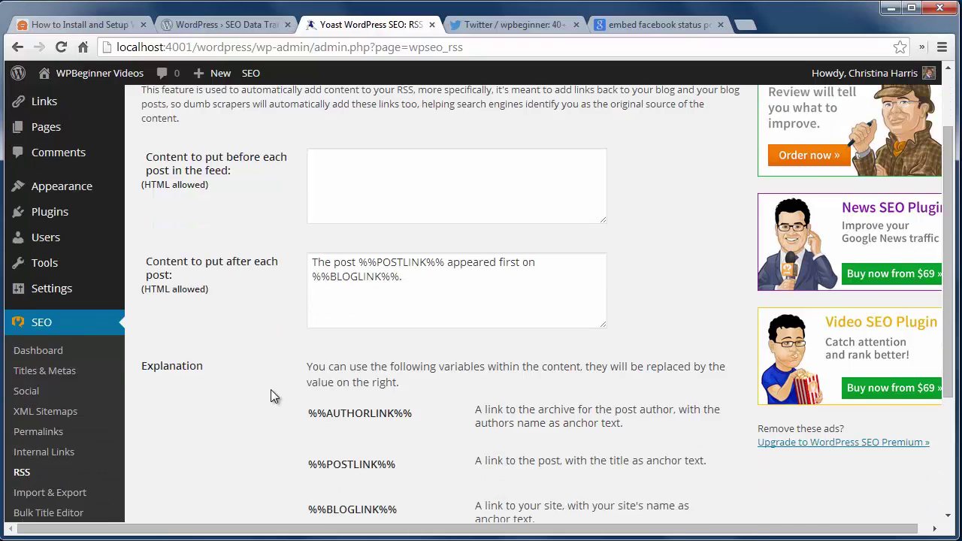
scroll(271, 390, "down", 2)
scroll(270, 390, "down", 2)
scroll(271, 389, "down", 1)
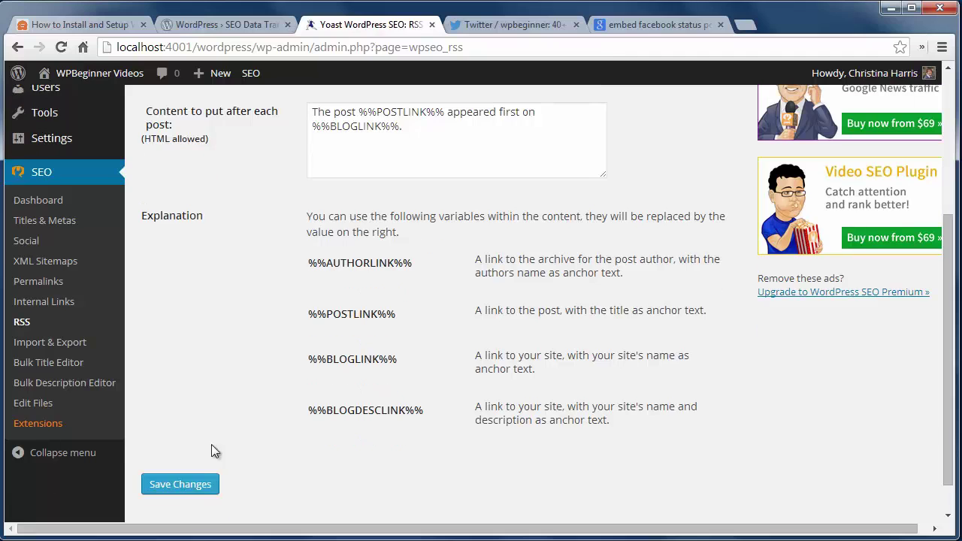
left_click(190, 484)
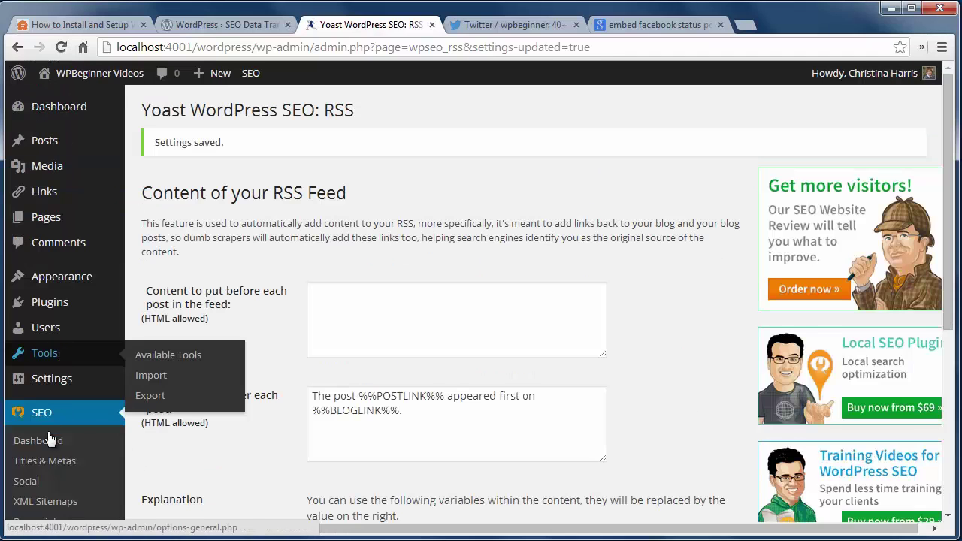
Review the Import & Export page, then bring up the Bulk Title Editor listing 93 items.
scroll(30, 459, "down", 2)
scroll(43, 468, "down", 1)
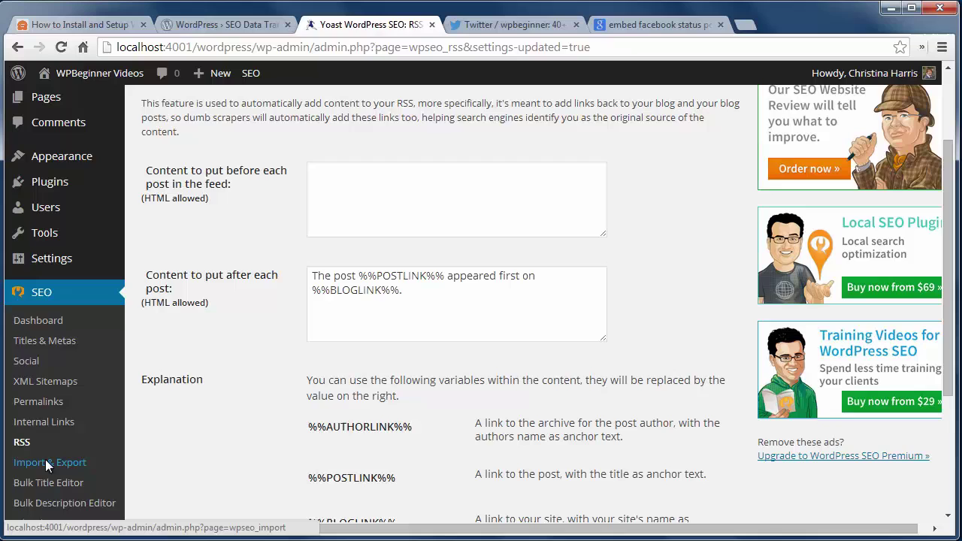
left_click(43, 460)
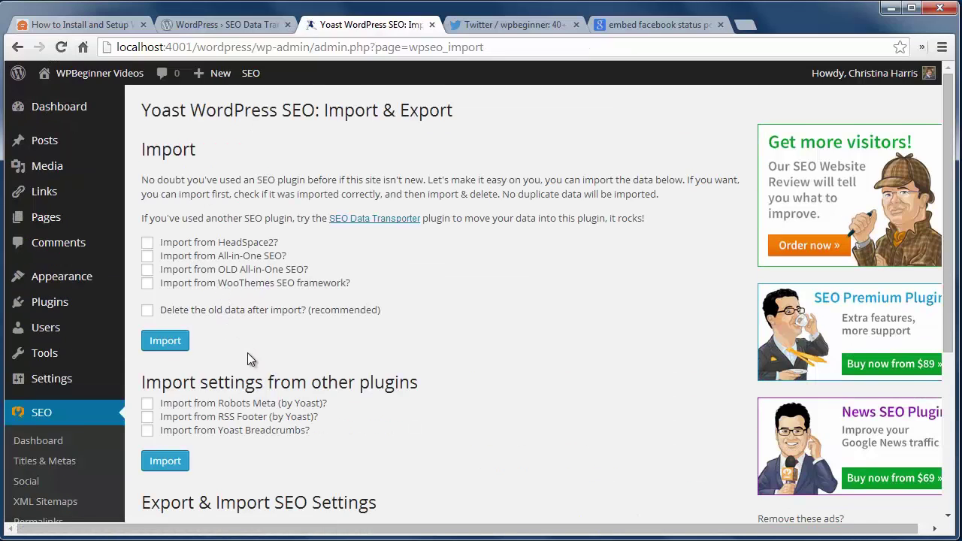
scroll(247, 352, "down", 3)
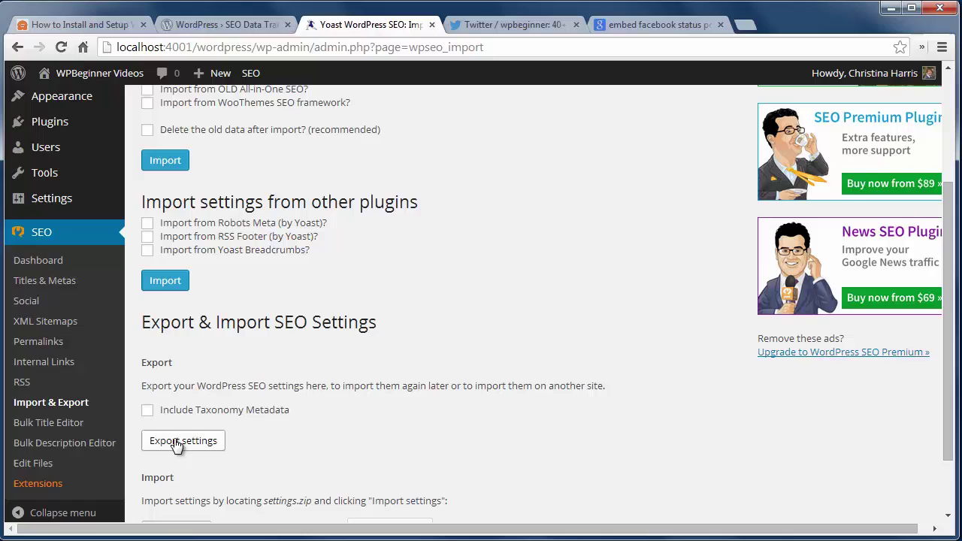
left_click(74, 425)
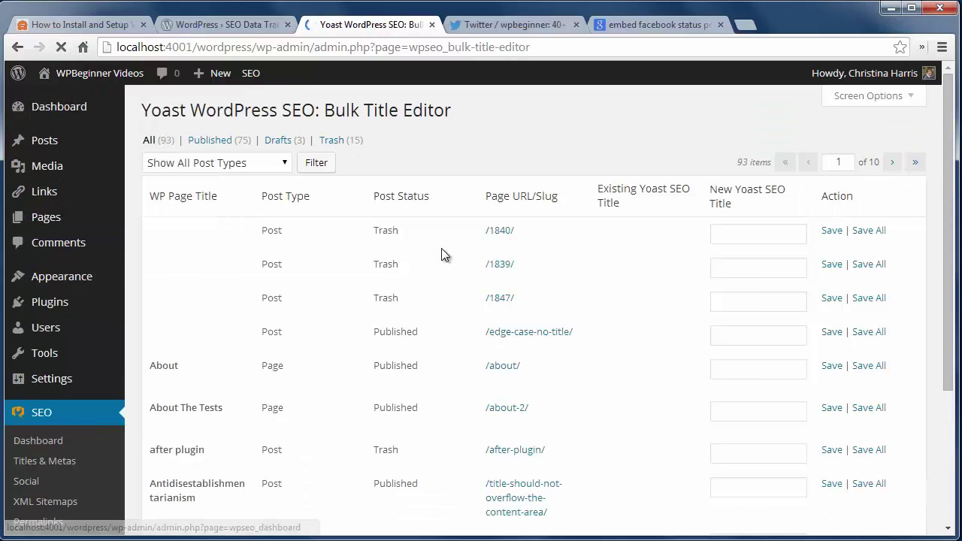
Look over Yoast's bulk title editor and the Bulk Description Editor.
left_click(731, 232)
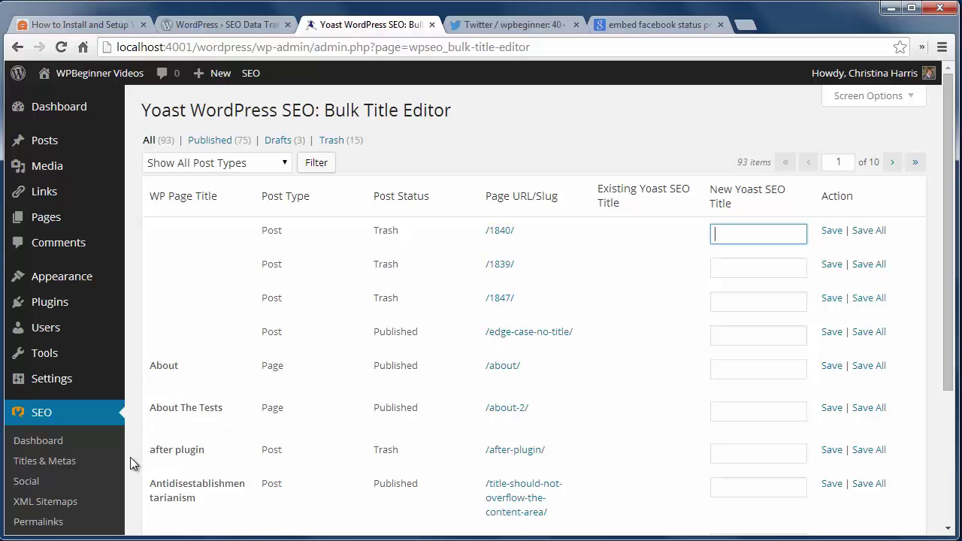
scroll(131, 457, "down", 2)
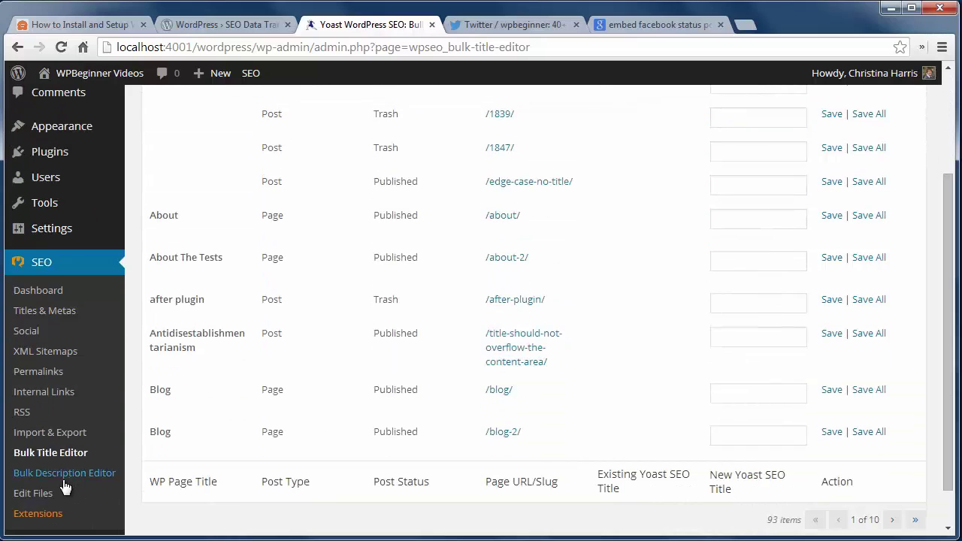
left_click(61, 473)
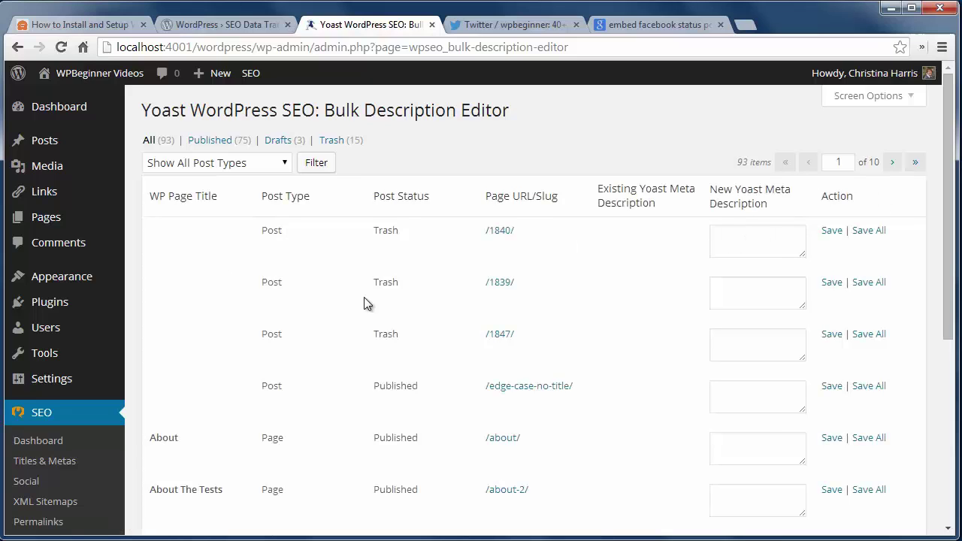
scroll(366, 303, "down", 5)
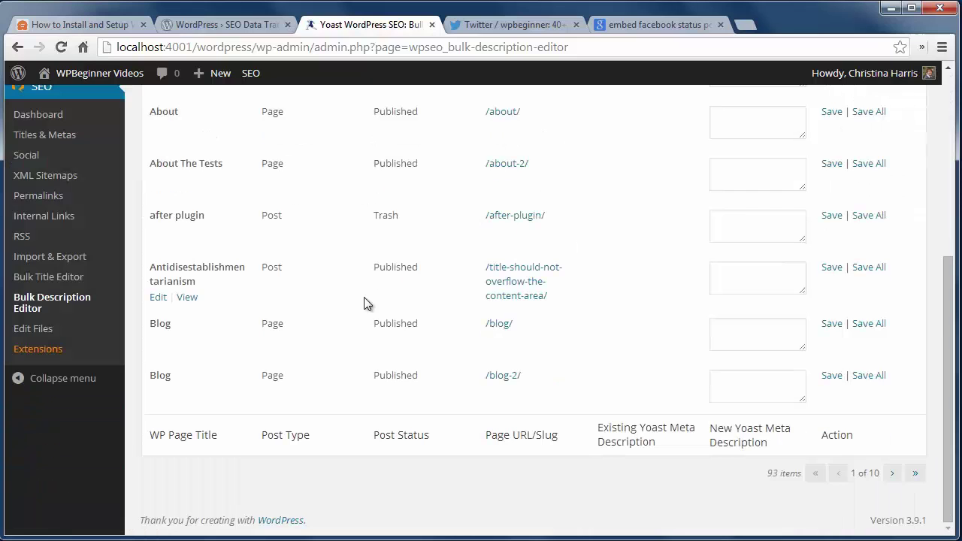
Review the robots.txt and .htaccess files in Edit Files, ending on the SEO Extensions page.
left_click(35, 333)
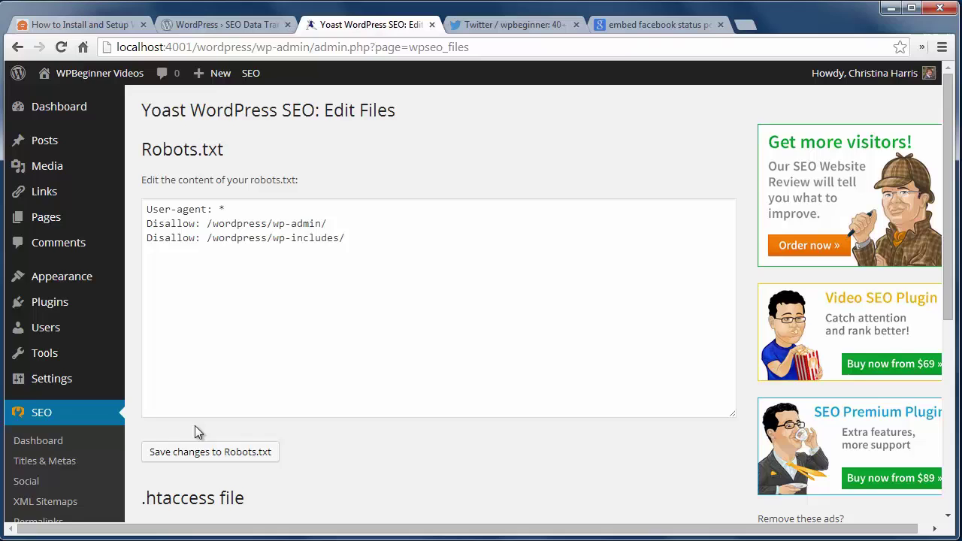
scroll(194, 425, "down", 1)
scroll(194, 425, "down", 1)
scroll(195, 426, "down", 1)
scroll(196, 426, "down", 1)
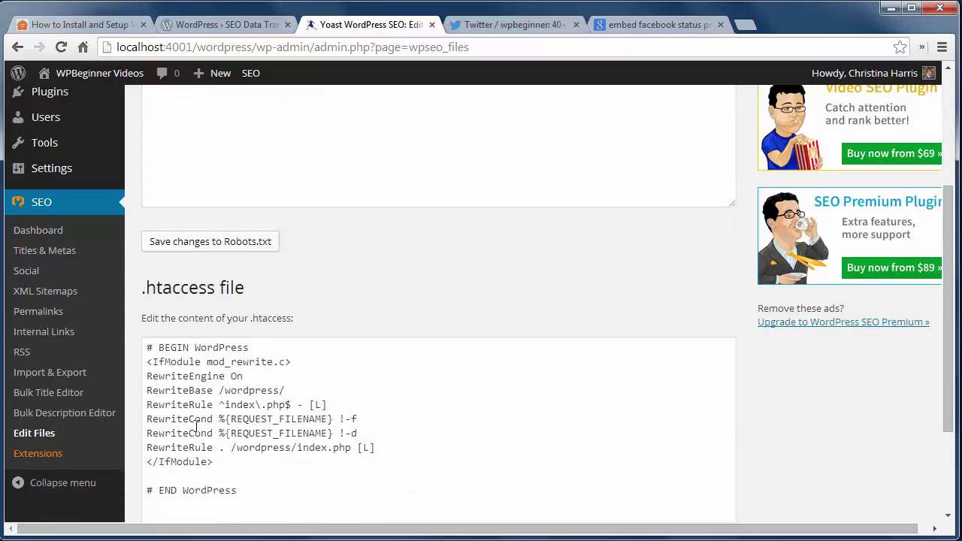
scroll(197, 426, "down", 1)
scroll(197, 426, "down", 1)
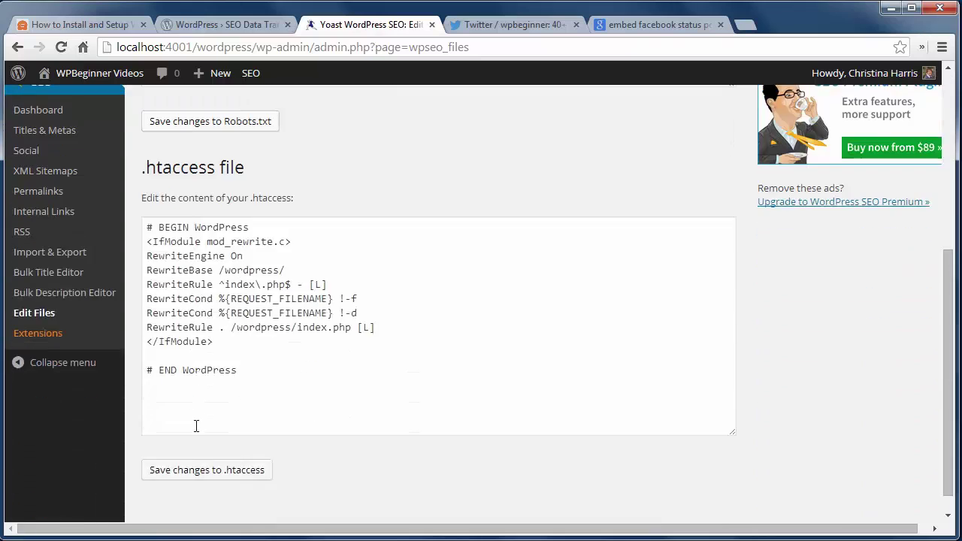
left_click(34, 331)
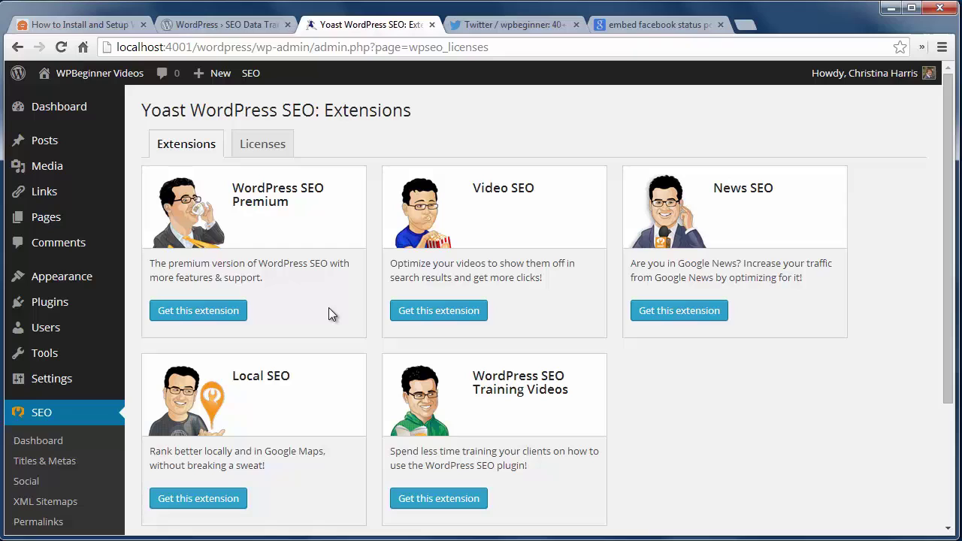
mouse_move(44, 141)
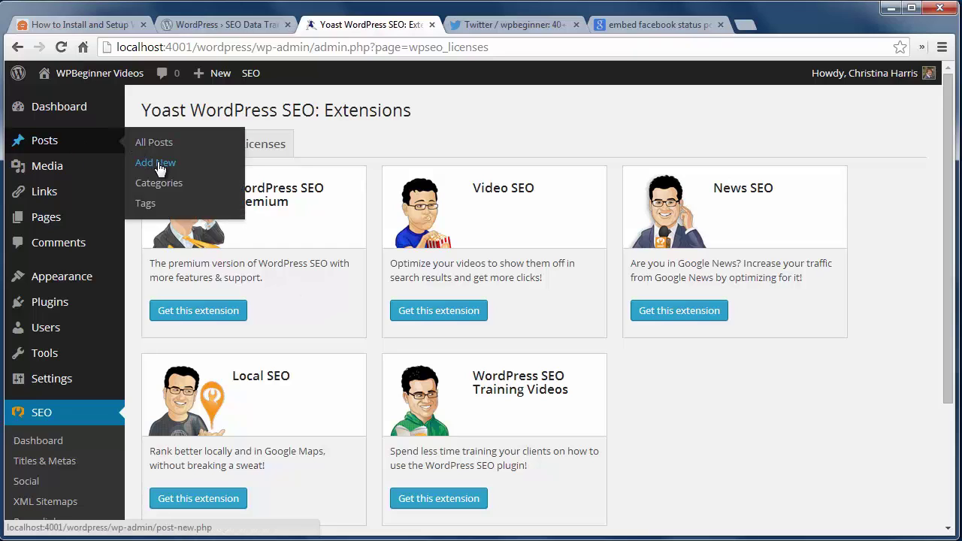
Give a new post the focus keyword 'fix featured images', save it as a draft, and view its Page Analysis.
left_click(159, 165)
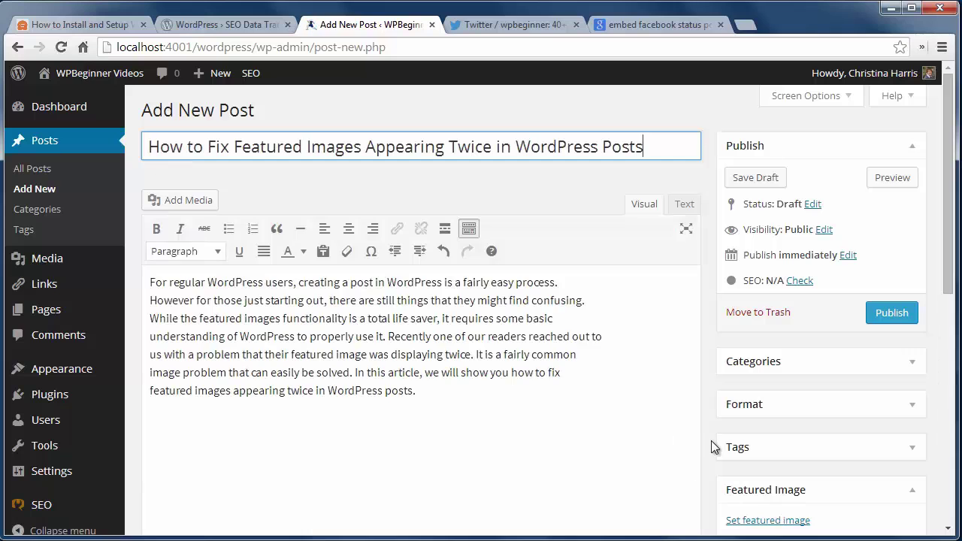
scroll(714, 447, "down", 4)
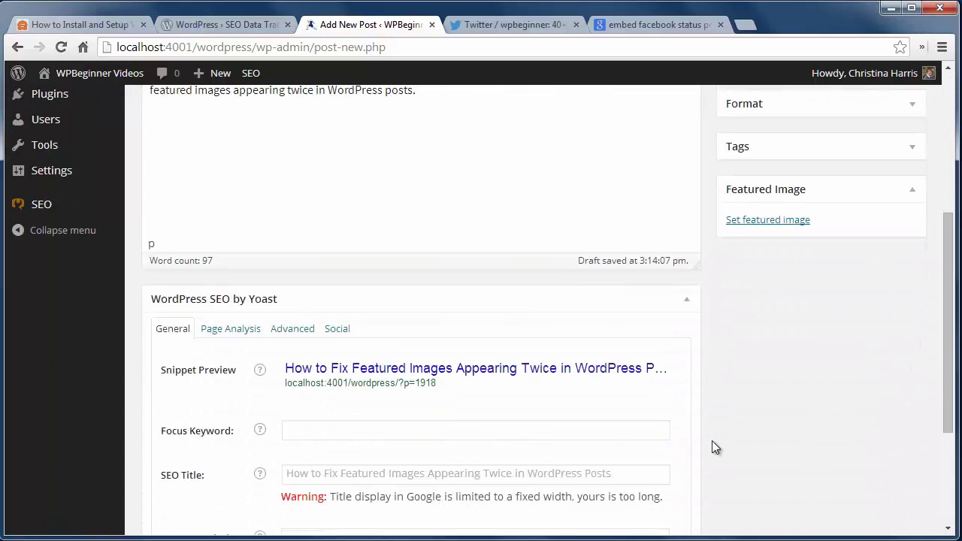
scroll(712, 441, "down", 1)
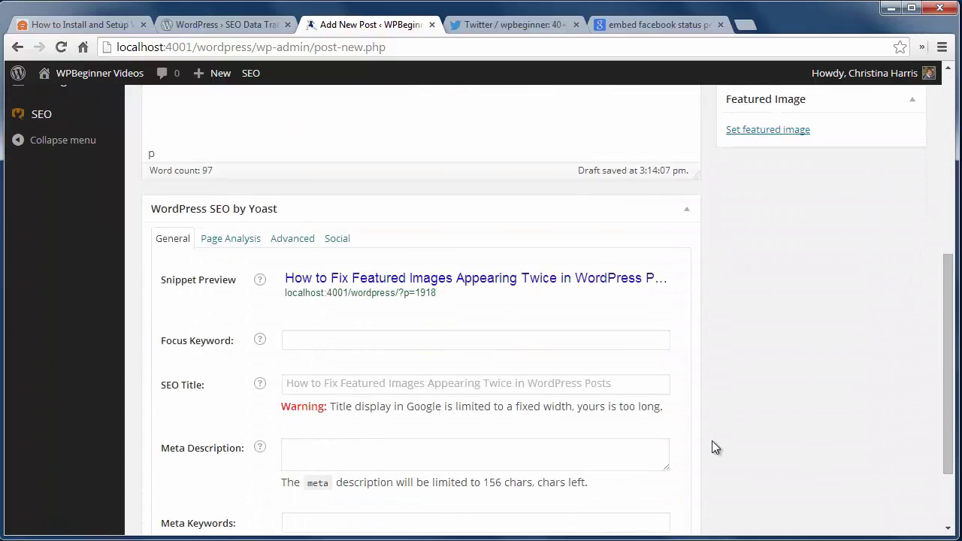
left_click(427, 337)
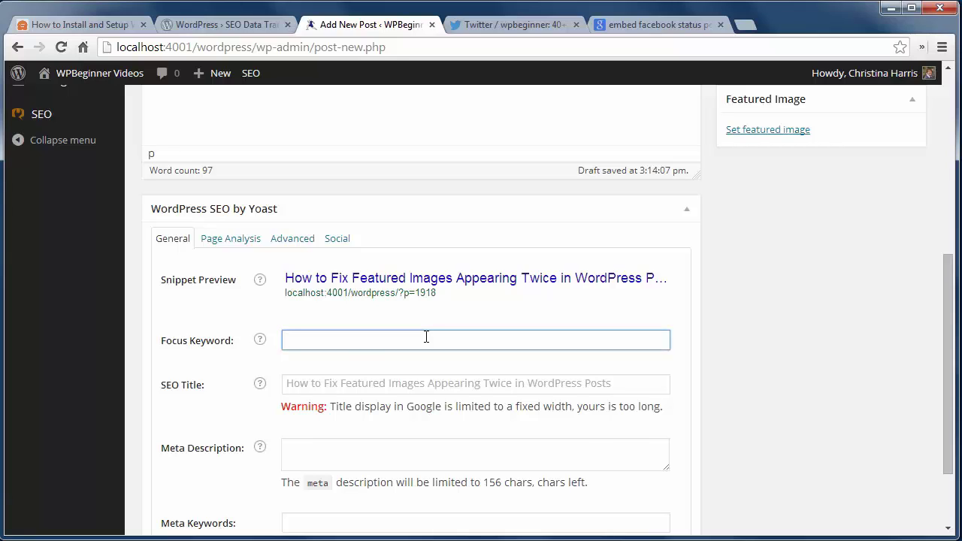
type("fix")
type(" featured")
type(" images")
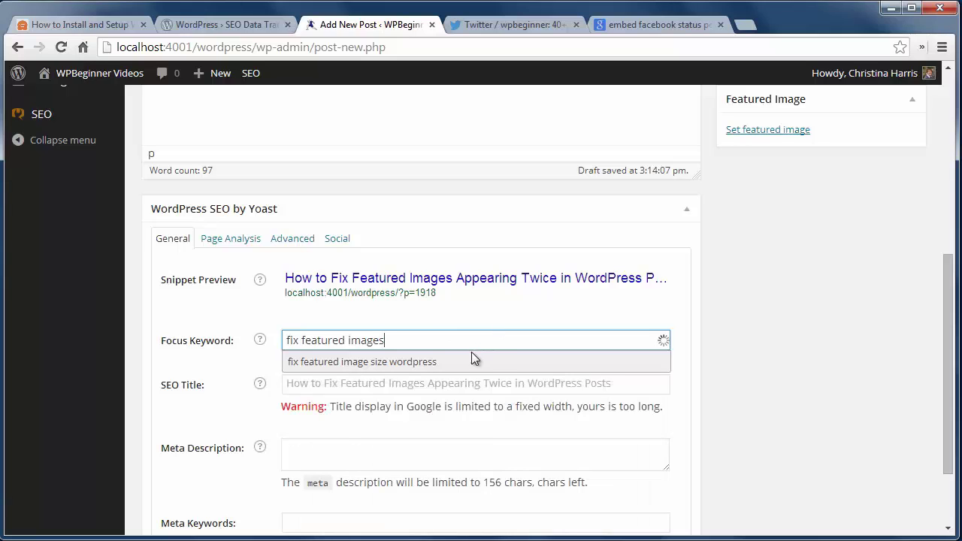
left_click(709, 370)
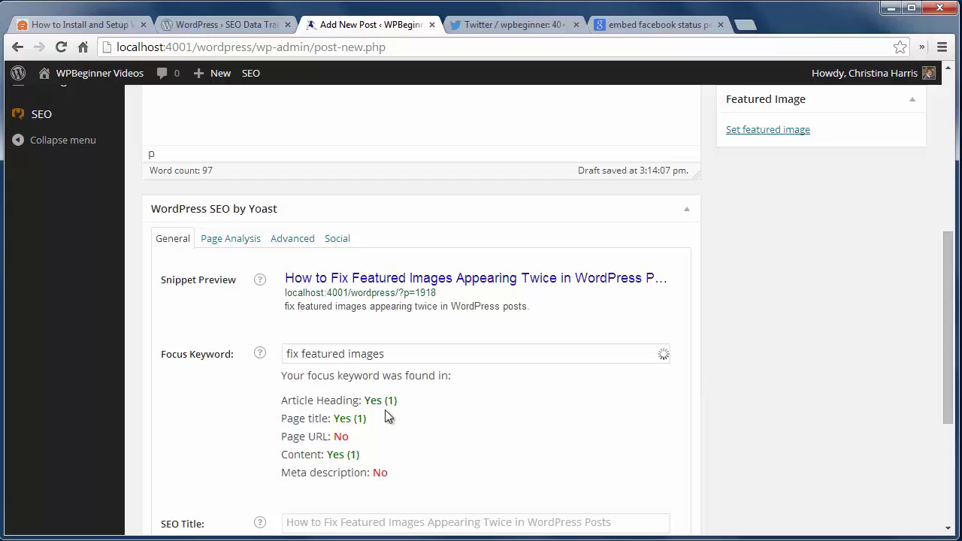
scroll(754, 419, "down", 2)
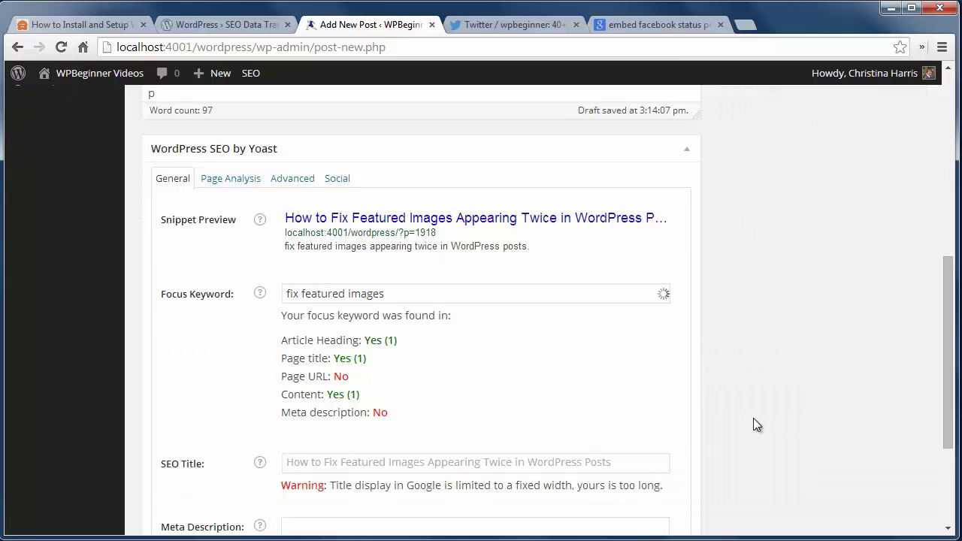
left_click(230, 255)
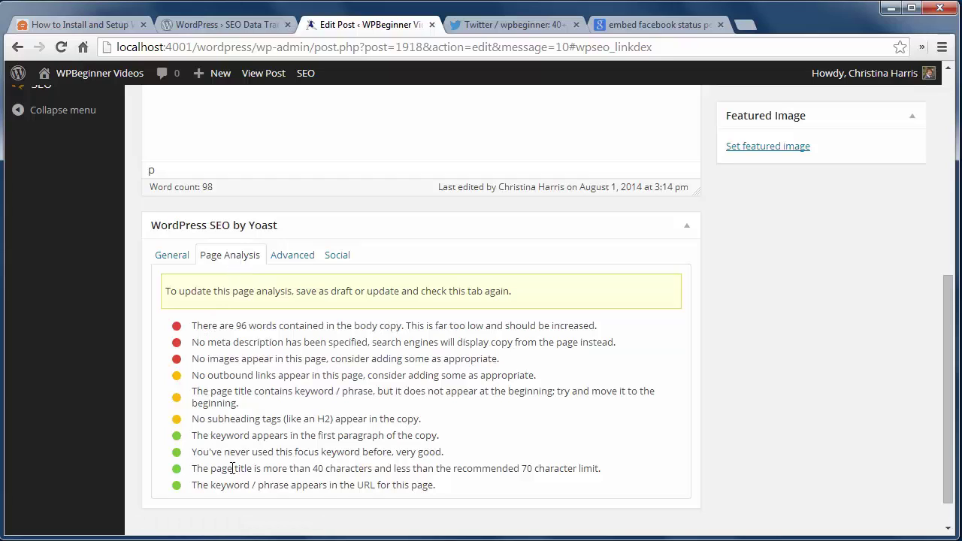
left_click(333, 257)
scroll(229, 339, "down", 3)
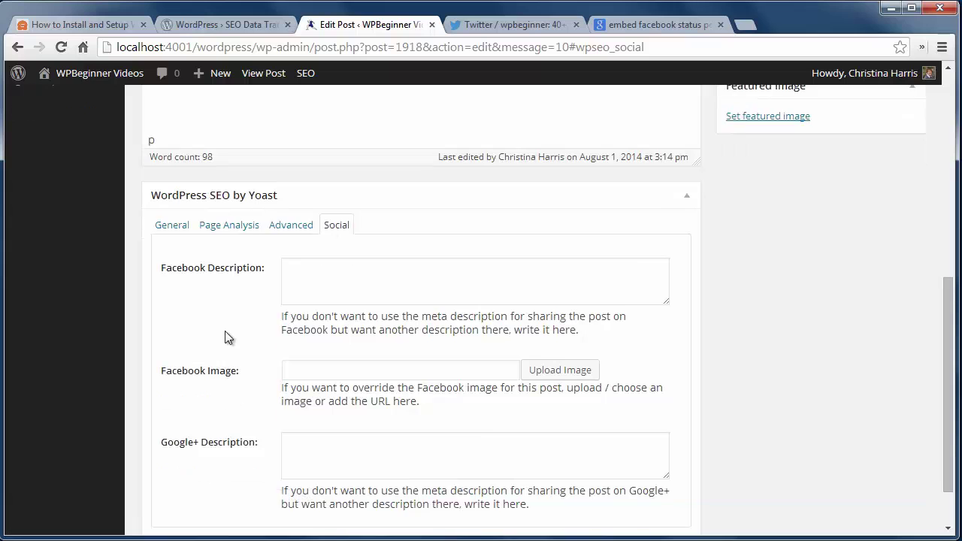
scroll(229, 339, "up", 1)
scroll(229, 339, "up", 5)
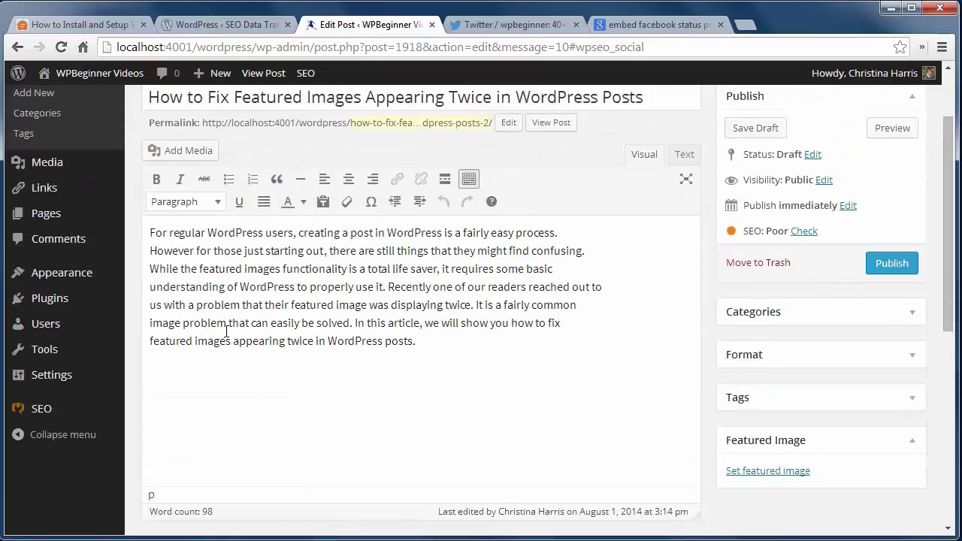
scroll(229, 339, "up", 2)
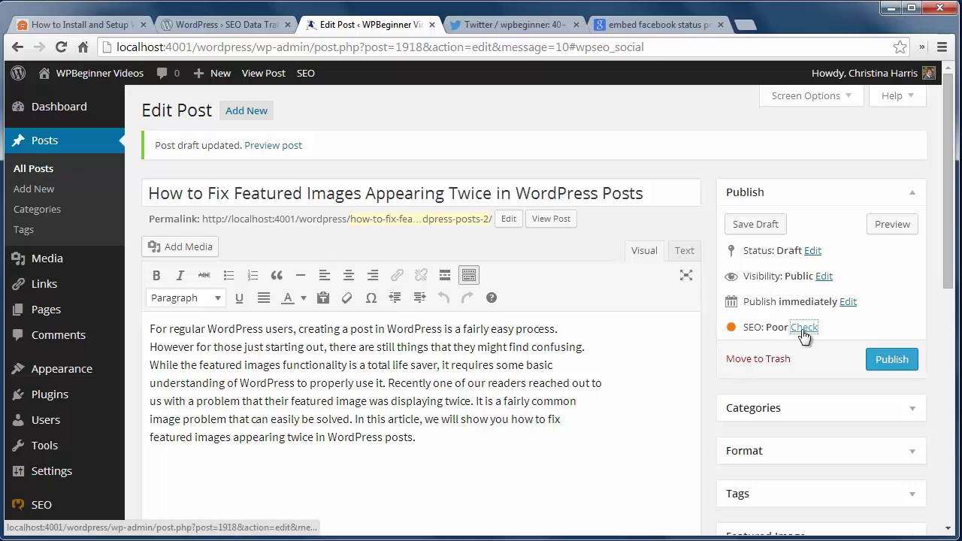
left_click(802, 328)
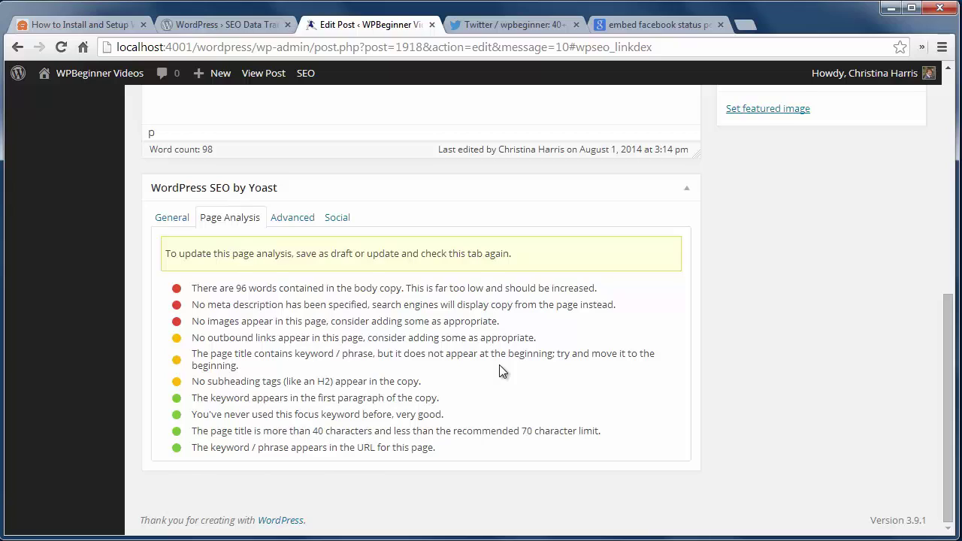
scroll(499, 365, "up", 1)
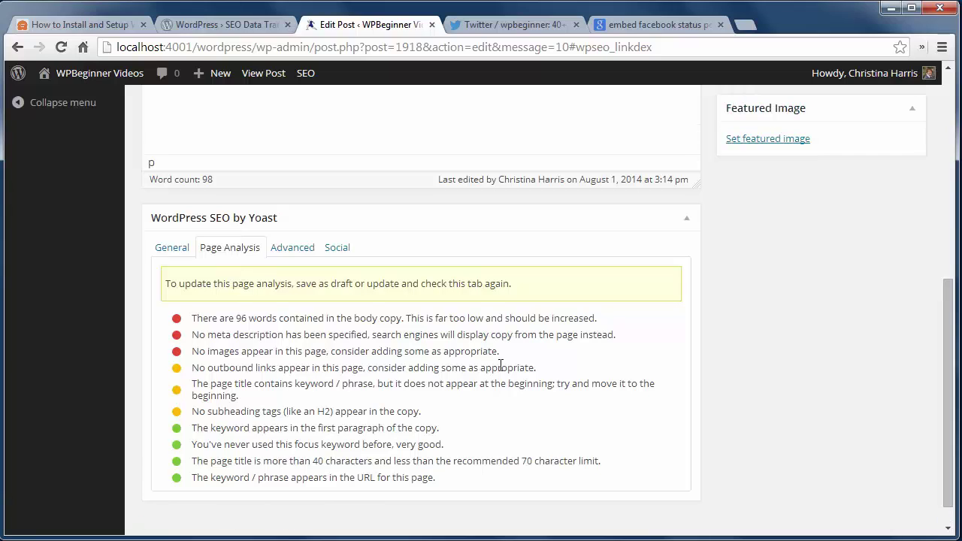